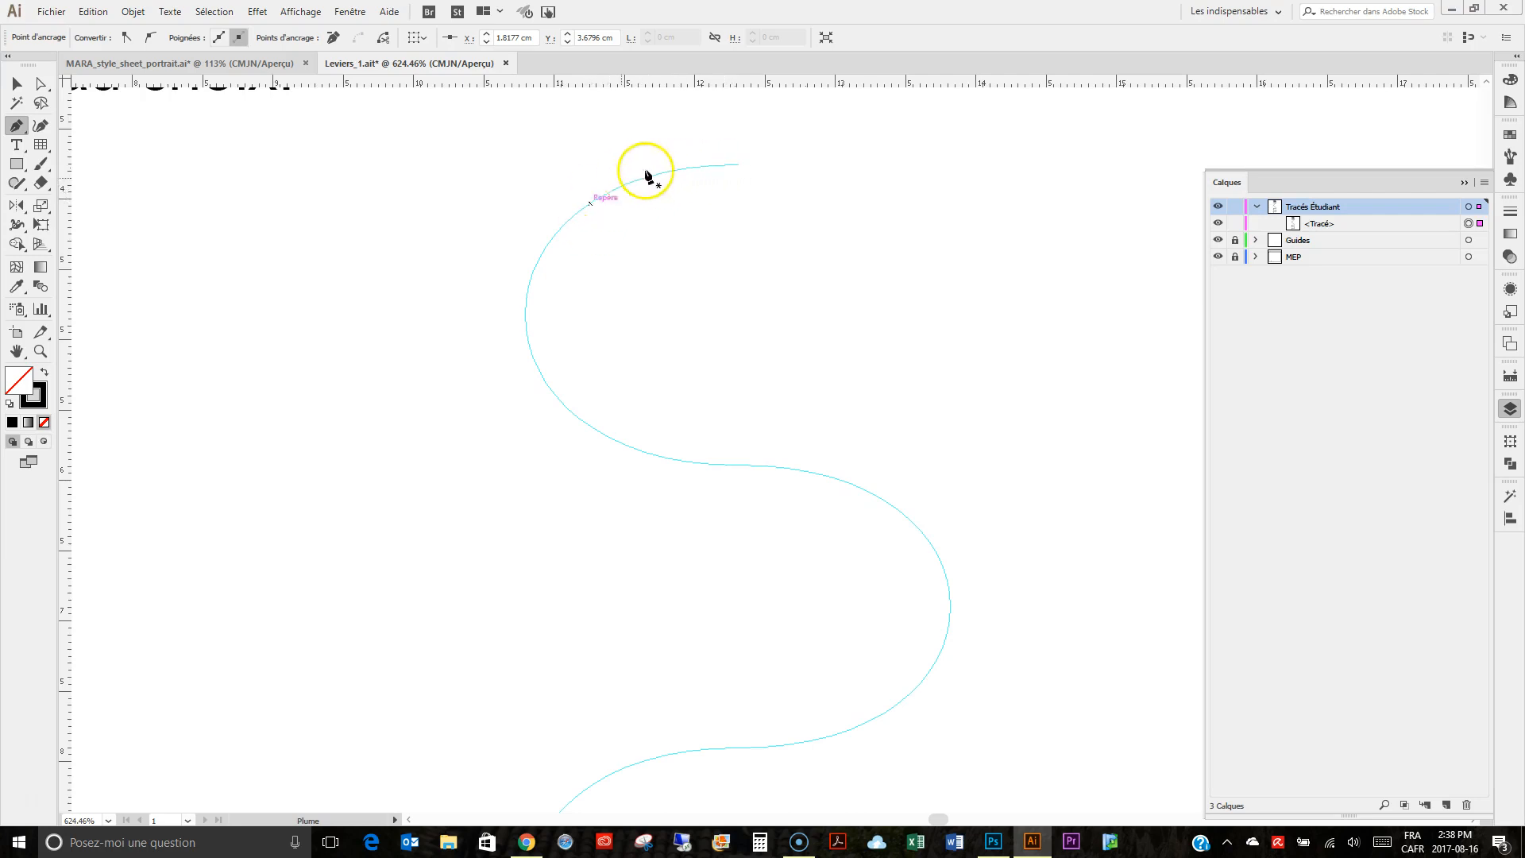
Step: Trace the first left bulge with the Pen tool, placing smooth anchors at the guide's upper end, leftmost point and centre crossing near Y 5.9 cm
left_click_drag(738, 167, 544, 256)
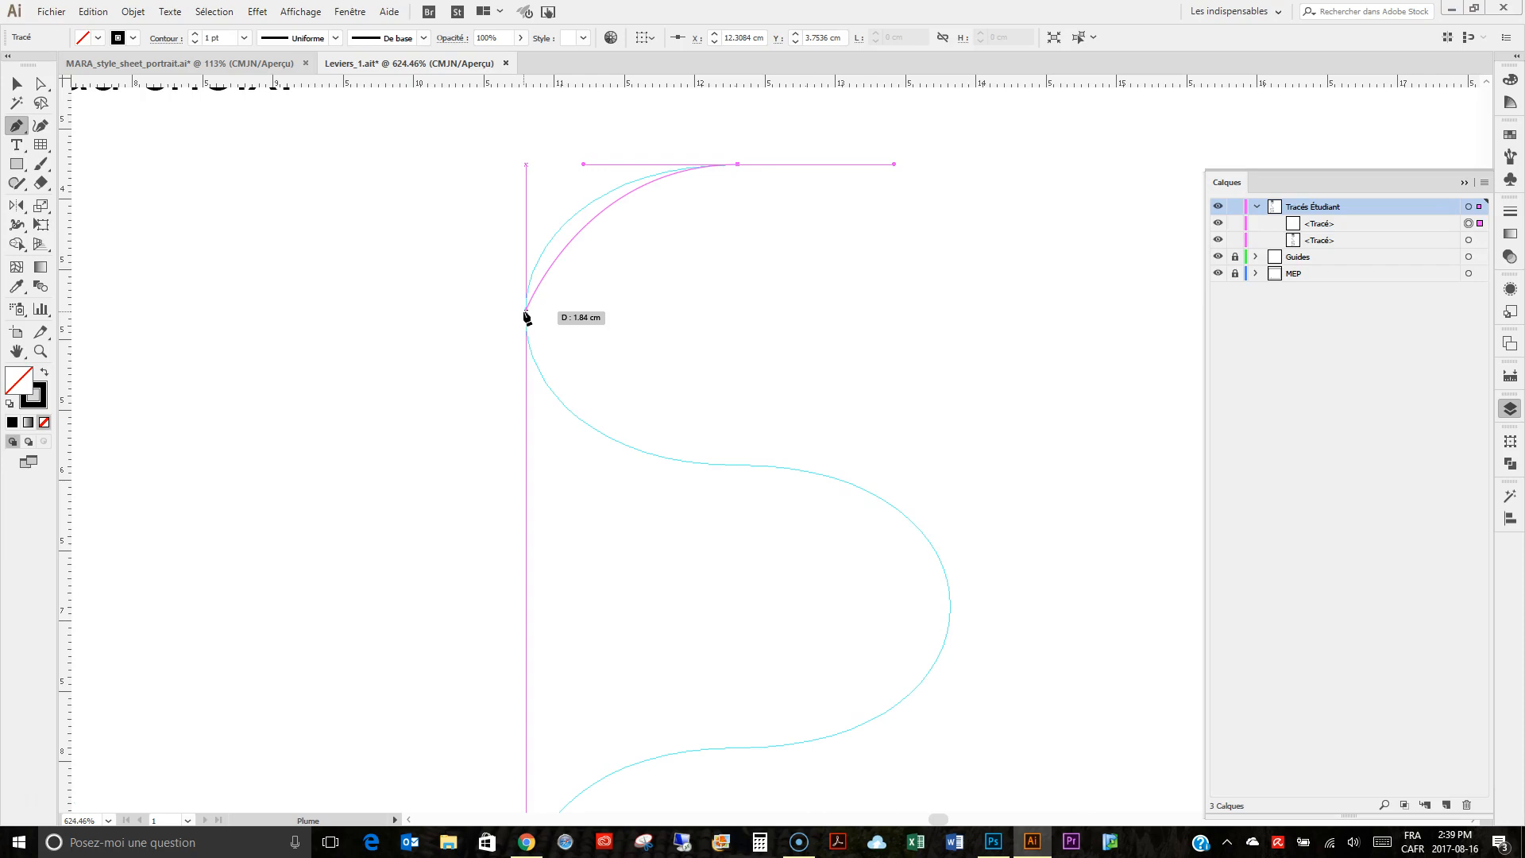
left_click_drag(526, 316, 529, 375)
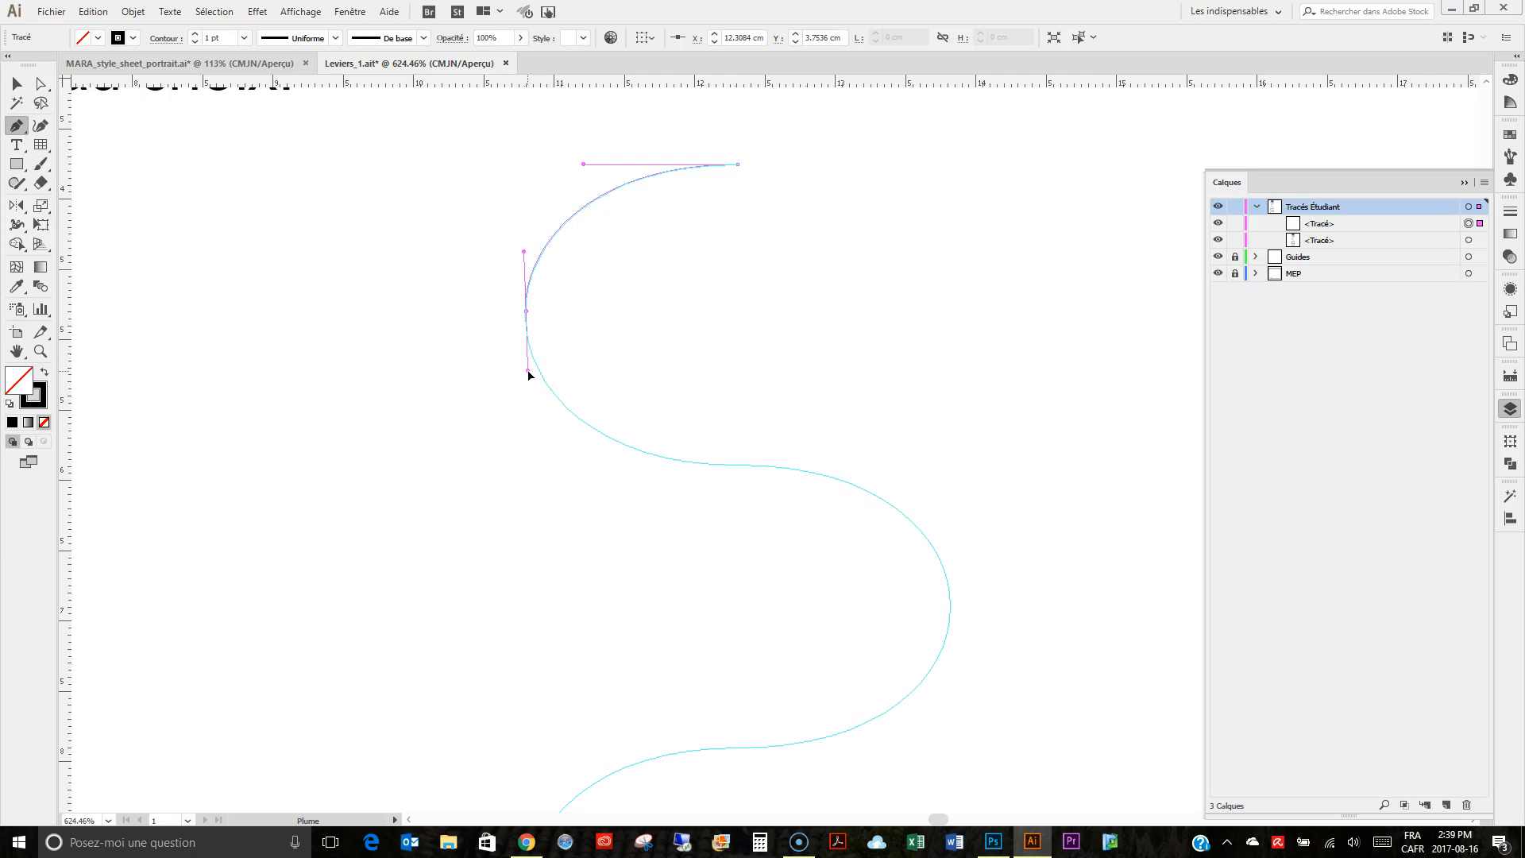
left_click_drag(529, 374, 531, 379)
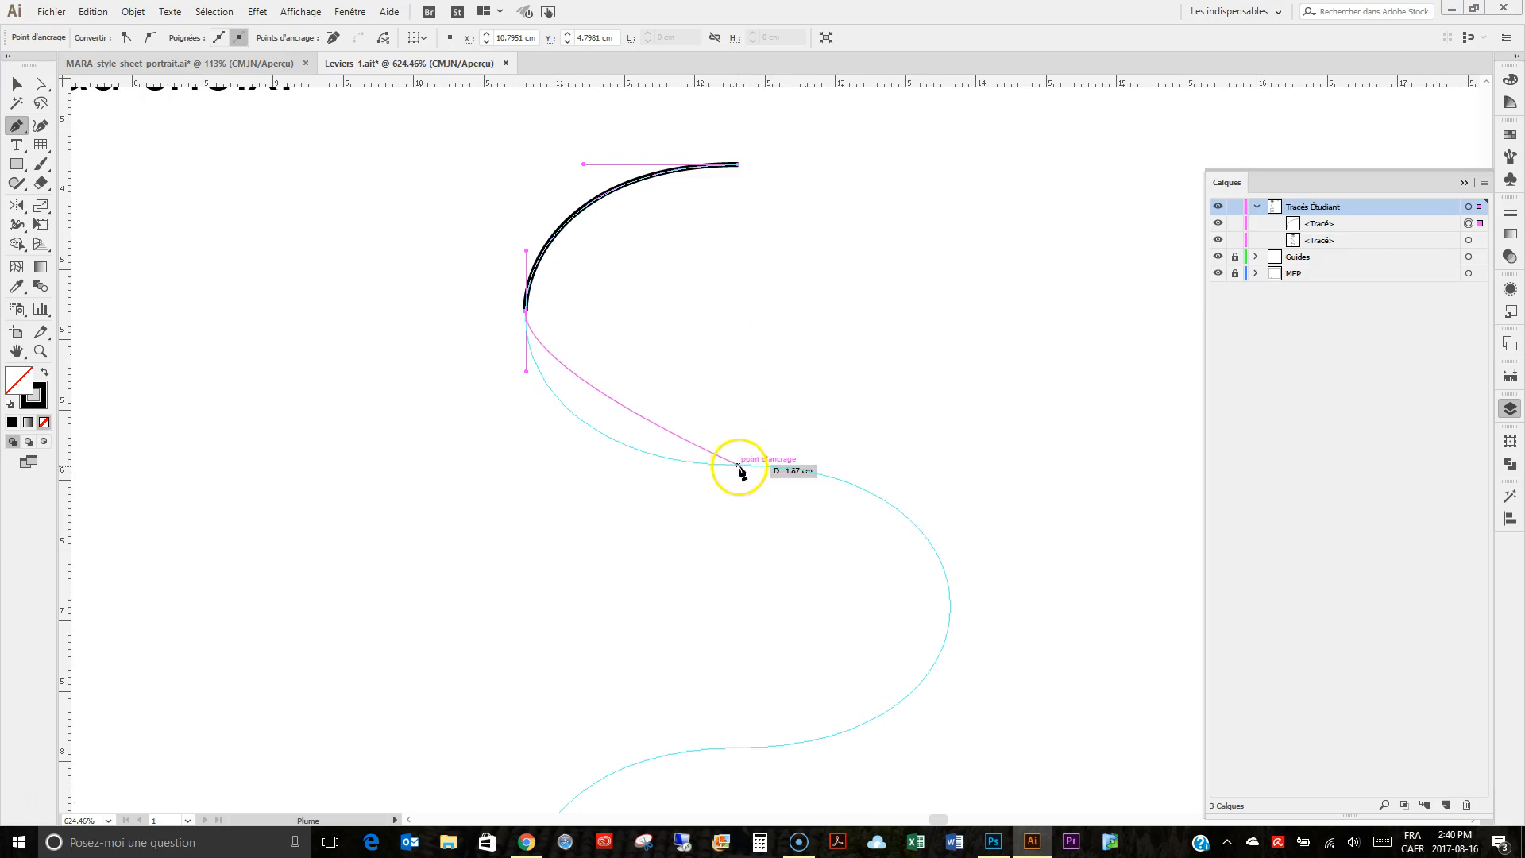
left_click_drag(739, 465, 900, 477)
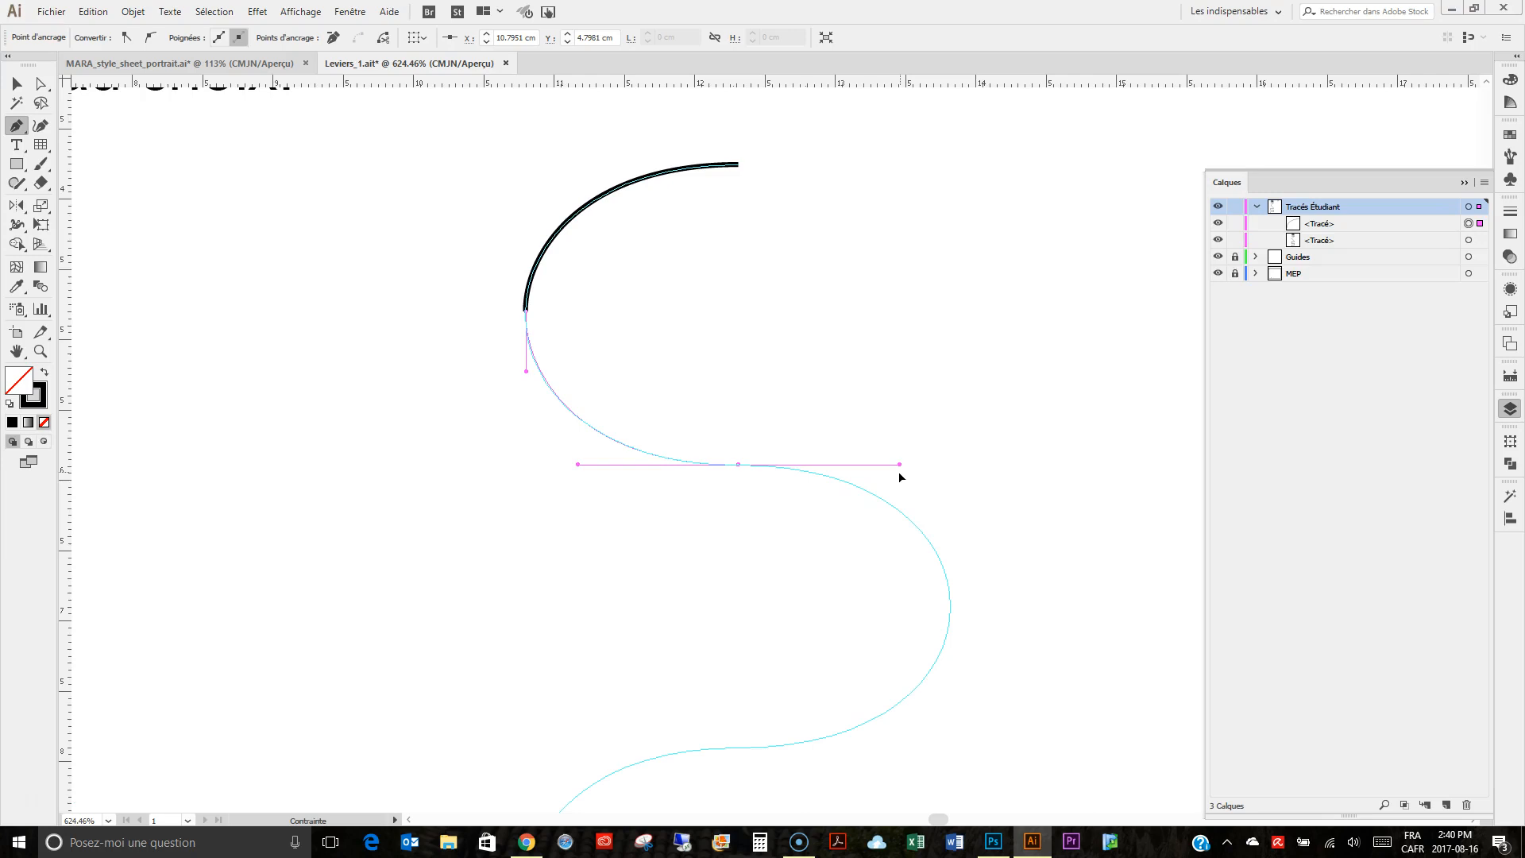
left_click_drag(900, 476, 903, 479)
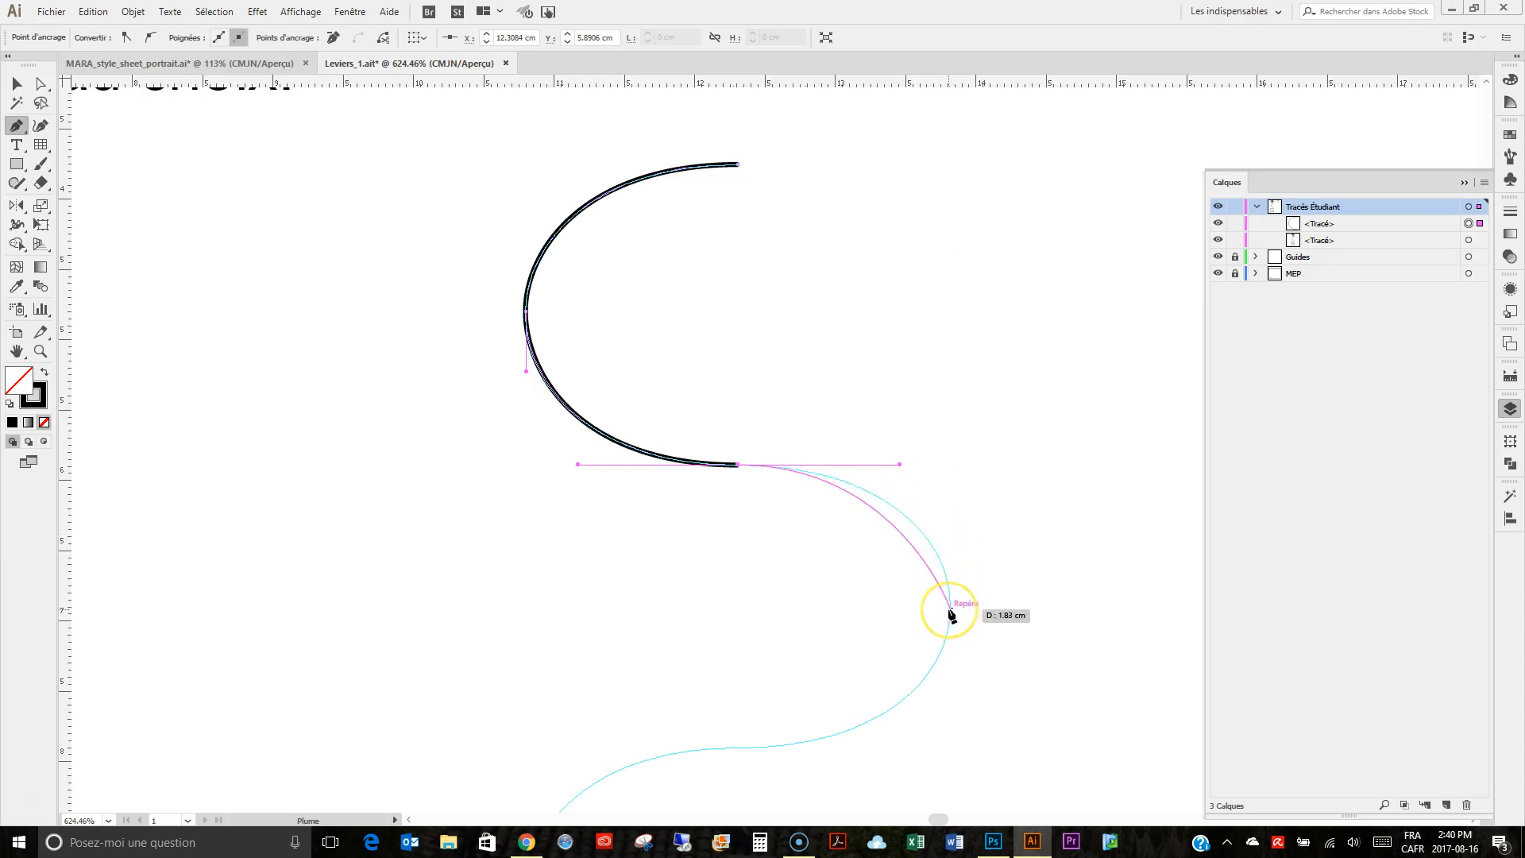
Step: Continue the path around the first right bulge with smooth anchors at its rightmost point and the centre crossing near Y 7.9 cm
left_click_drag(951, 610, 950, 674)
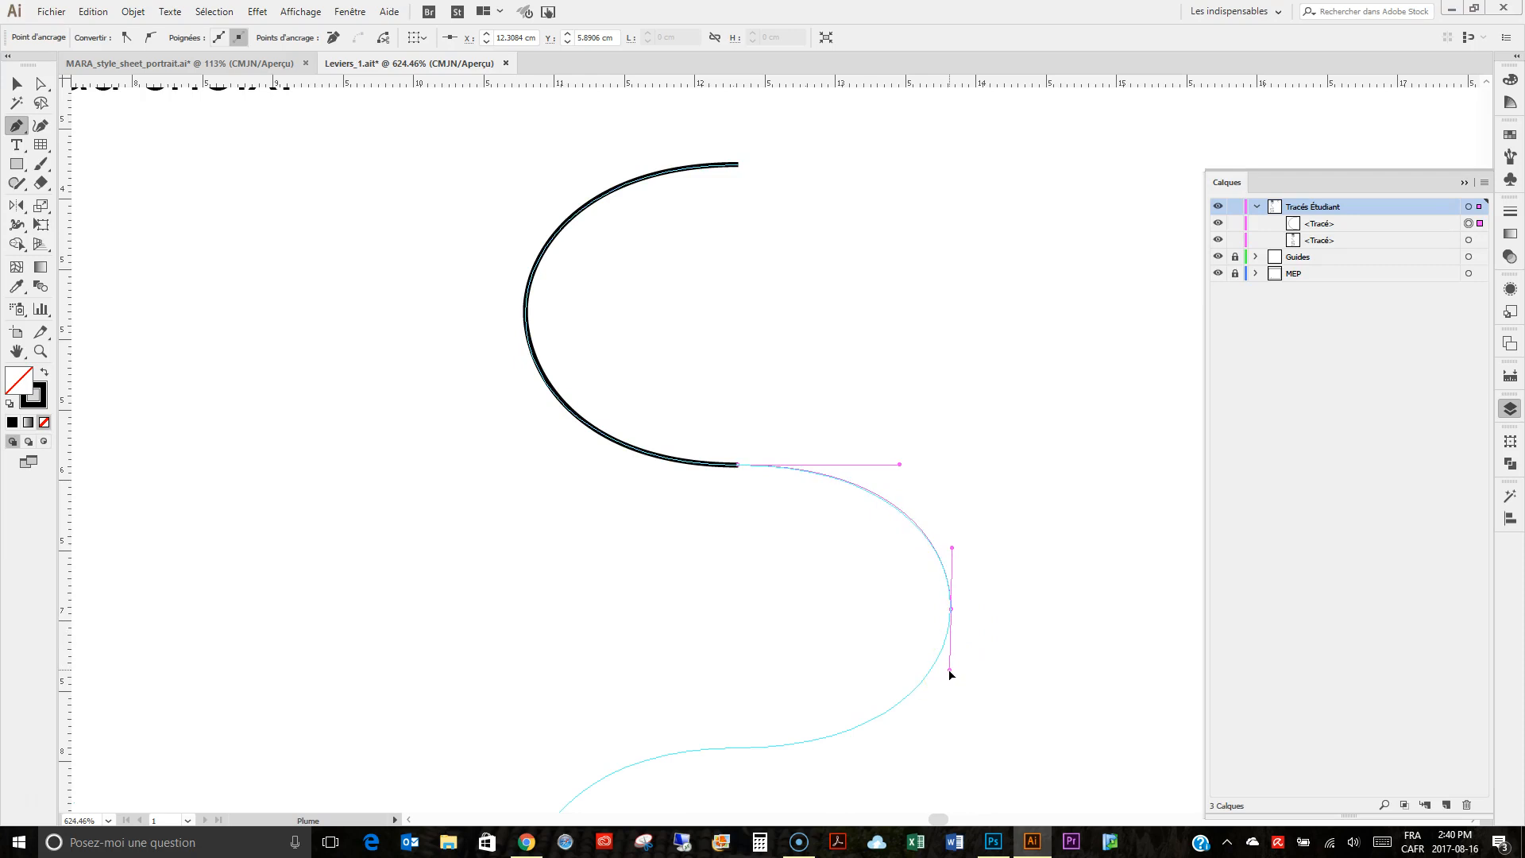
key("shift")
mouse_move(951, 674)
left_mouse_down()
mouse_move(980, 659)
mouse_move(909, 664)
mouse_move(899, 623)
mouse_move(908, 654)
mouse_move(951, 669)
left_mouse_up()
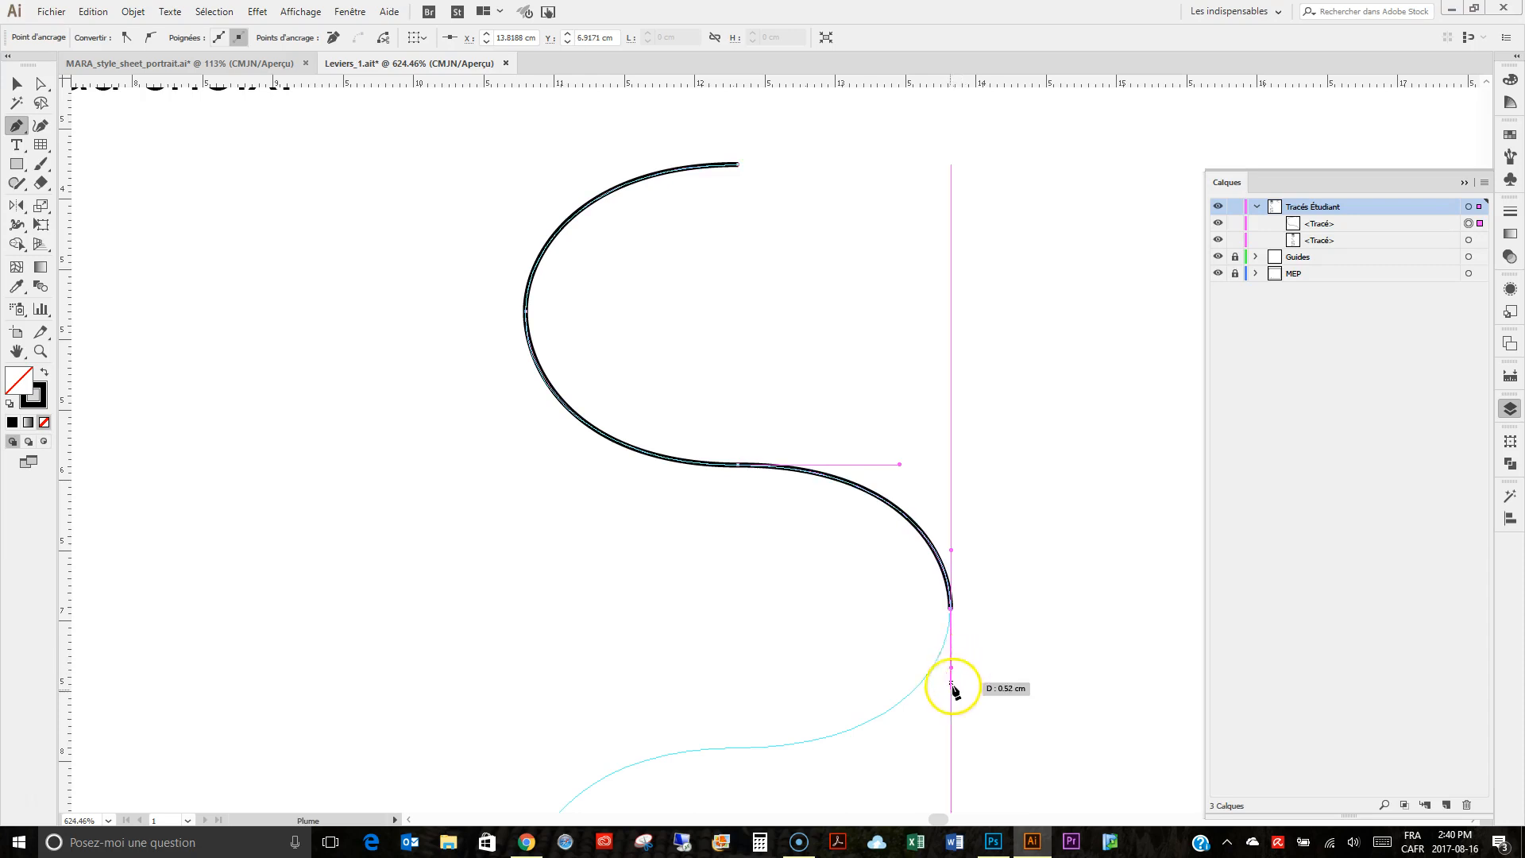
mouse_move(739, 751)
left_mouse_down()
mouse_move(616, 754)
mouse_move(658, 733)
mouse_move(650, 679)
mouse_move(613, 677)
mouse_move(619, 728)
mouse_move(657, 704)
mouse_move(654, 729)
mouse_move(595, 747)
left_mouse_up()
Step: Span the second left bulge with one smooth anchor at the centre crossing near Y 10 cm and stop drawing
scroll(683, 636, "down", 10)
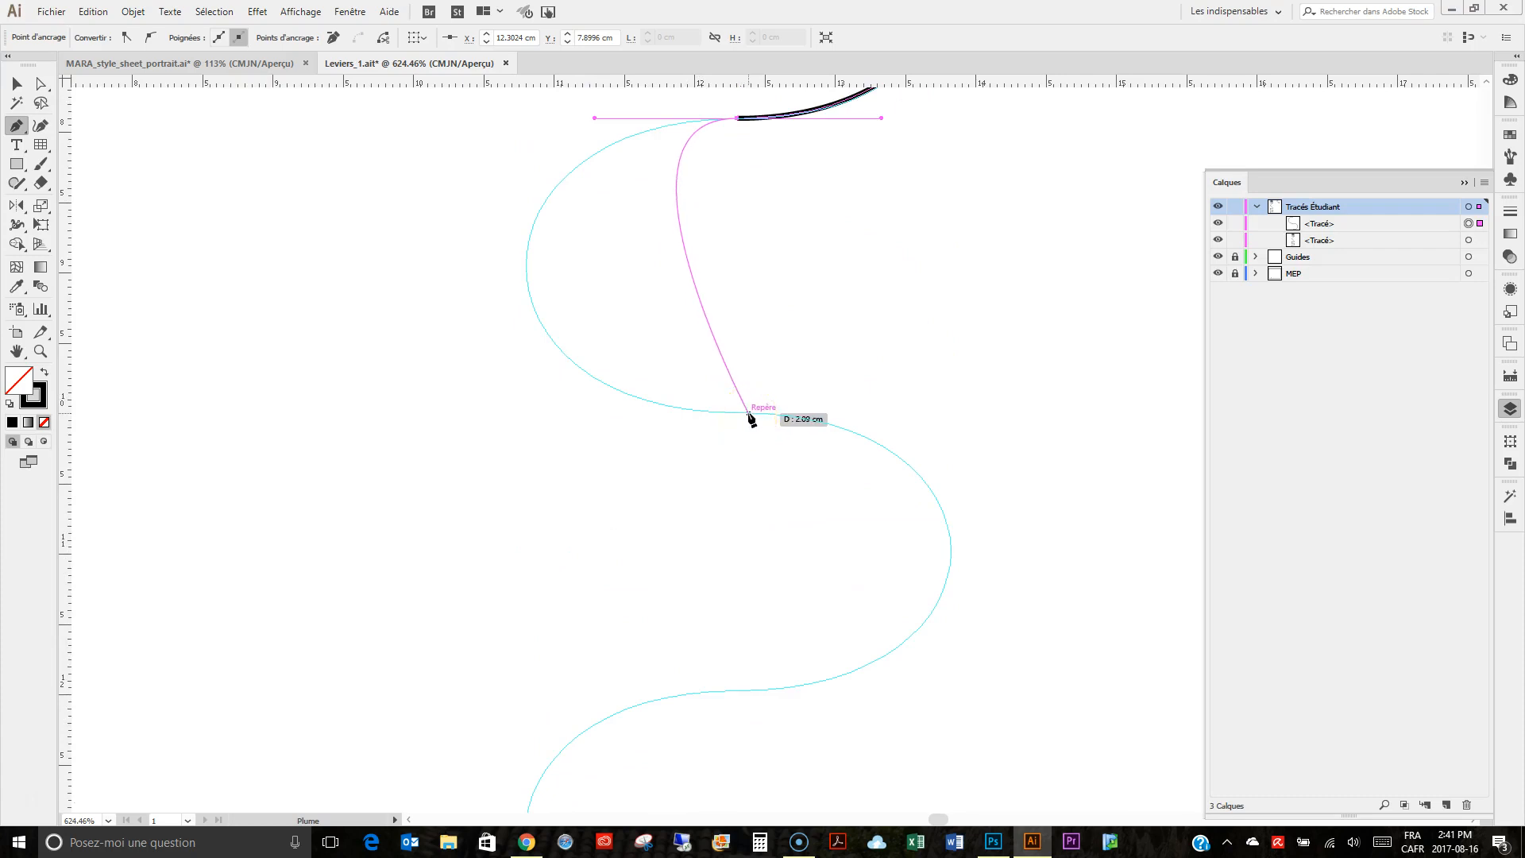
mouse_move(749, 413)
left_mouse_down()
mouse_move(919, 432)
mouse_move(1095, 479)
left_mouse_up()
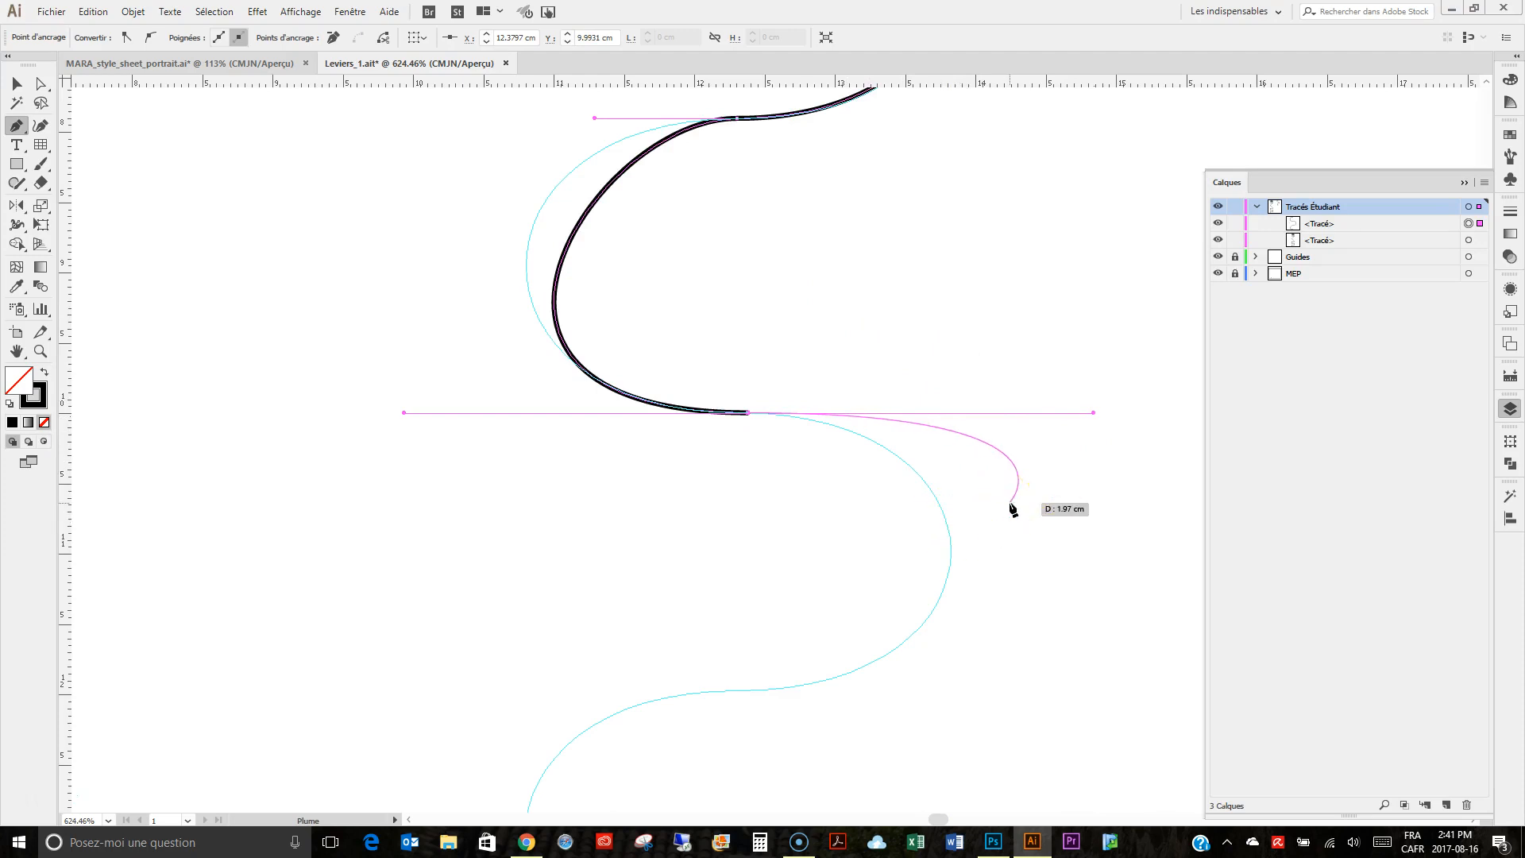
key("Escape")
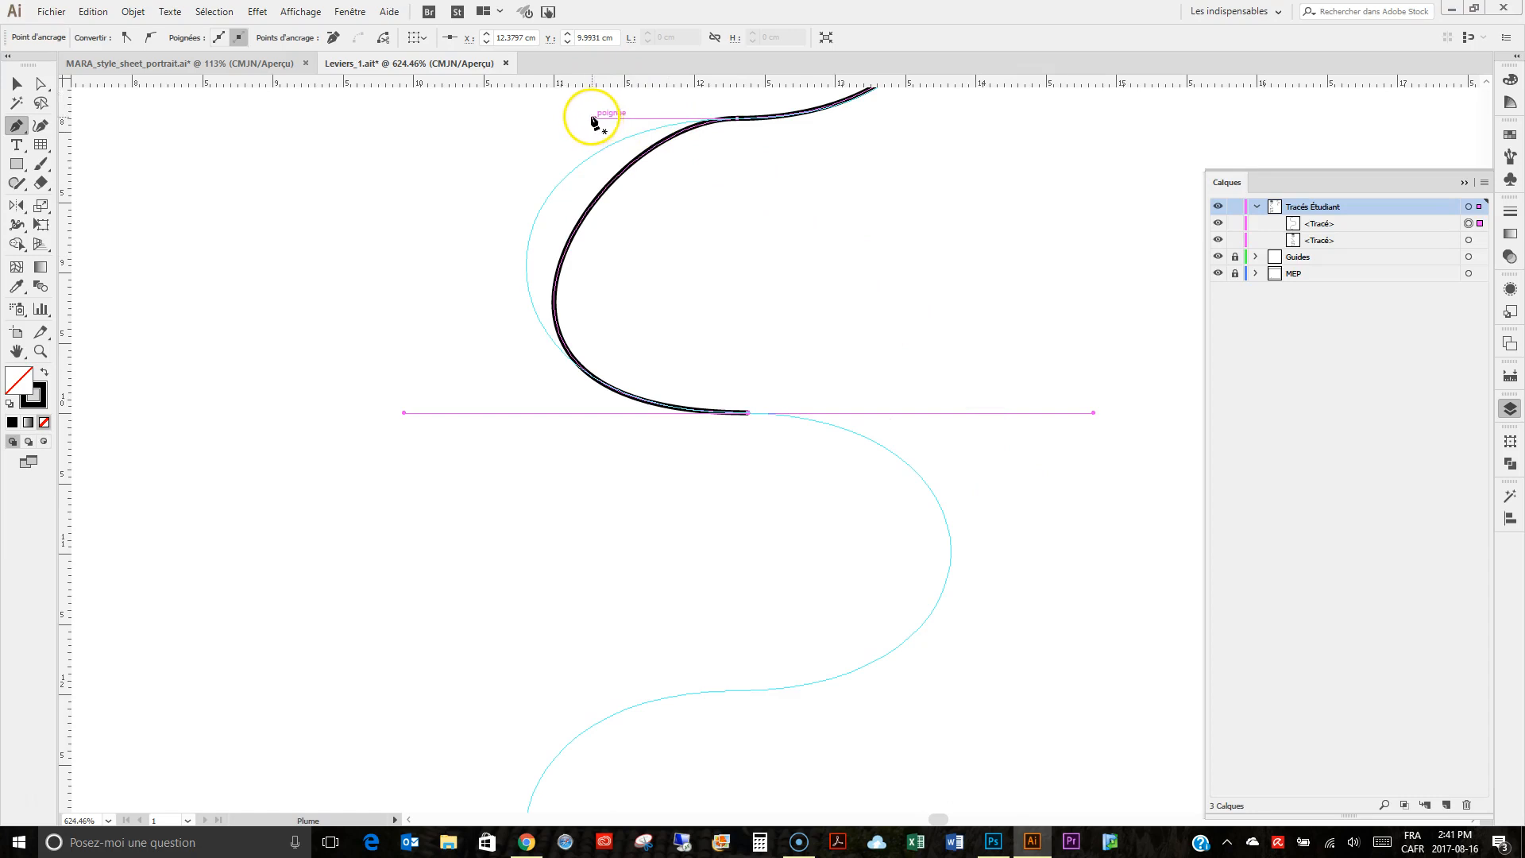
Step: Adjust the direction handles at both ends of the second left bulge with Direct Selection so the curve follows the guide
left_click(46, 83)
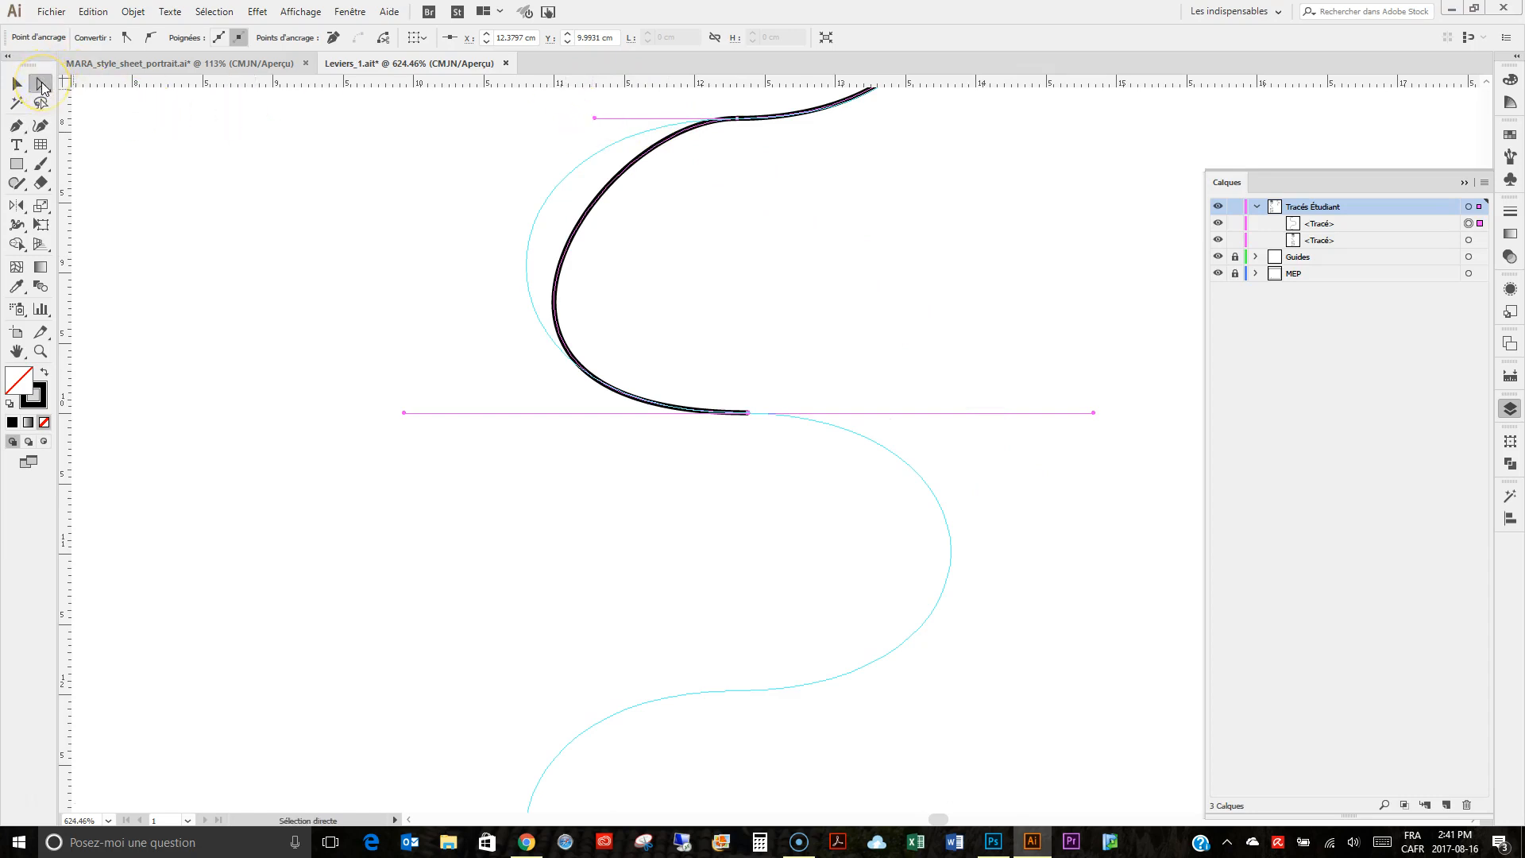
left_click_drag(596, 118, 486, 117)
left_click_drag(405, 412, 428, 412)
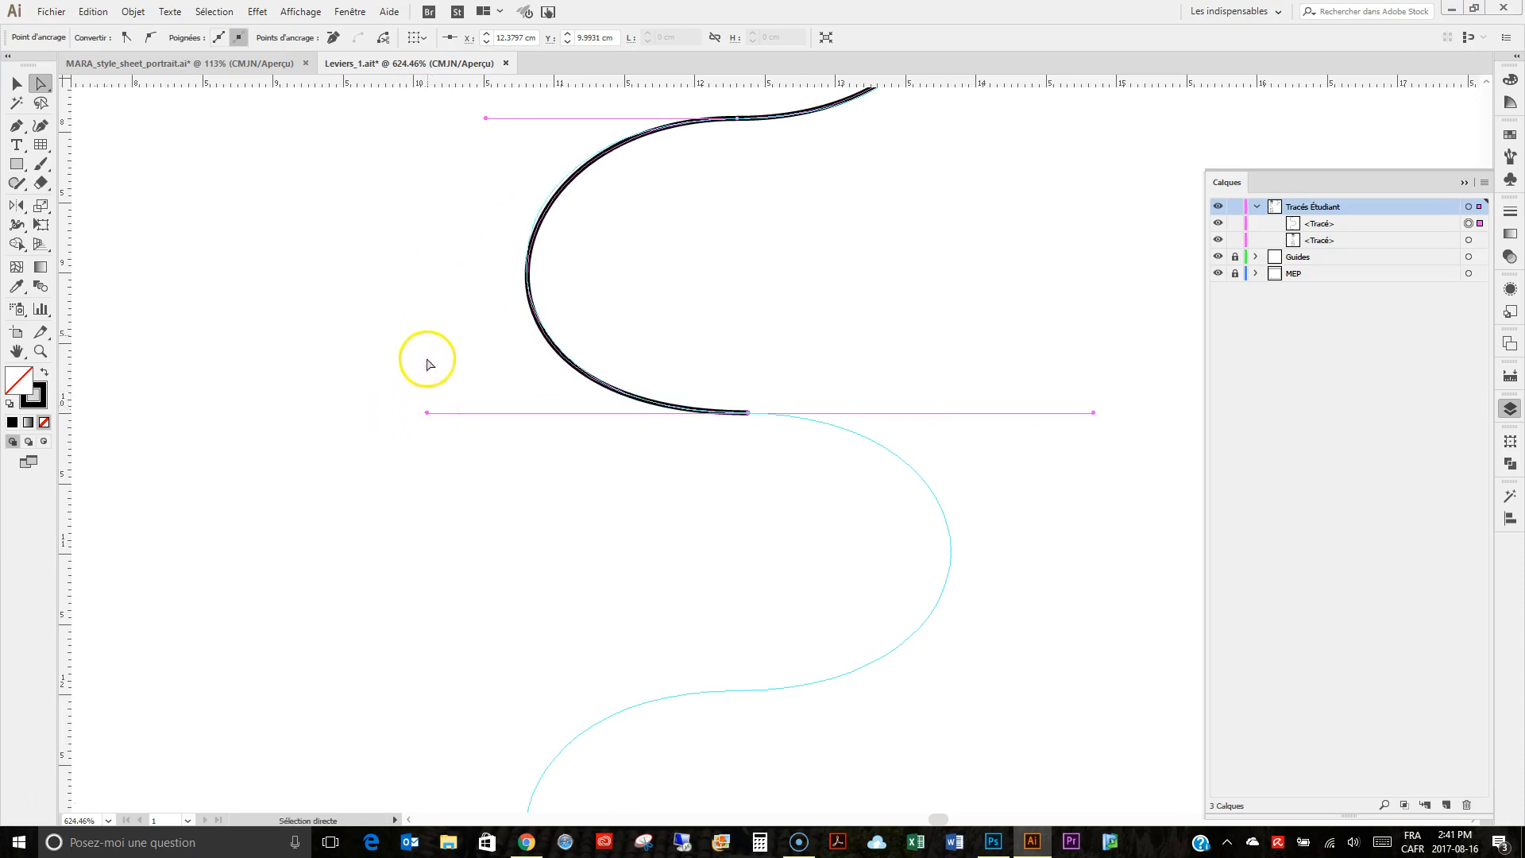
mouse_move(486, 117)
left_mouse_down()
mouse_move(465, 113)
mouse_move(481, 117)
left_mouse_up()
left_click_drag(429, 412, 432, 411)
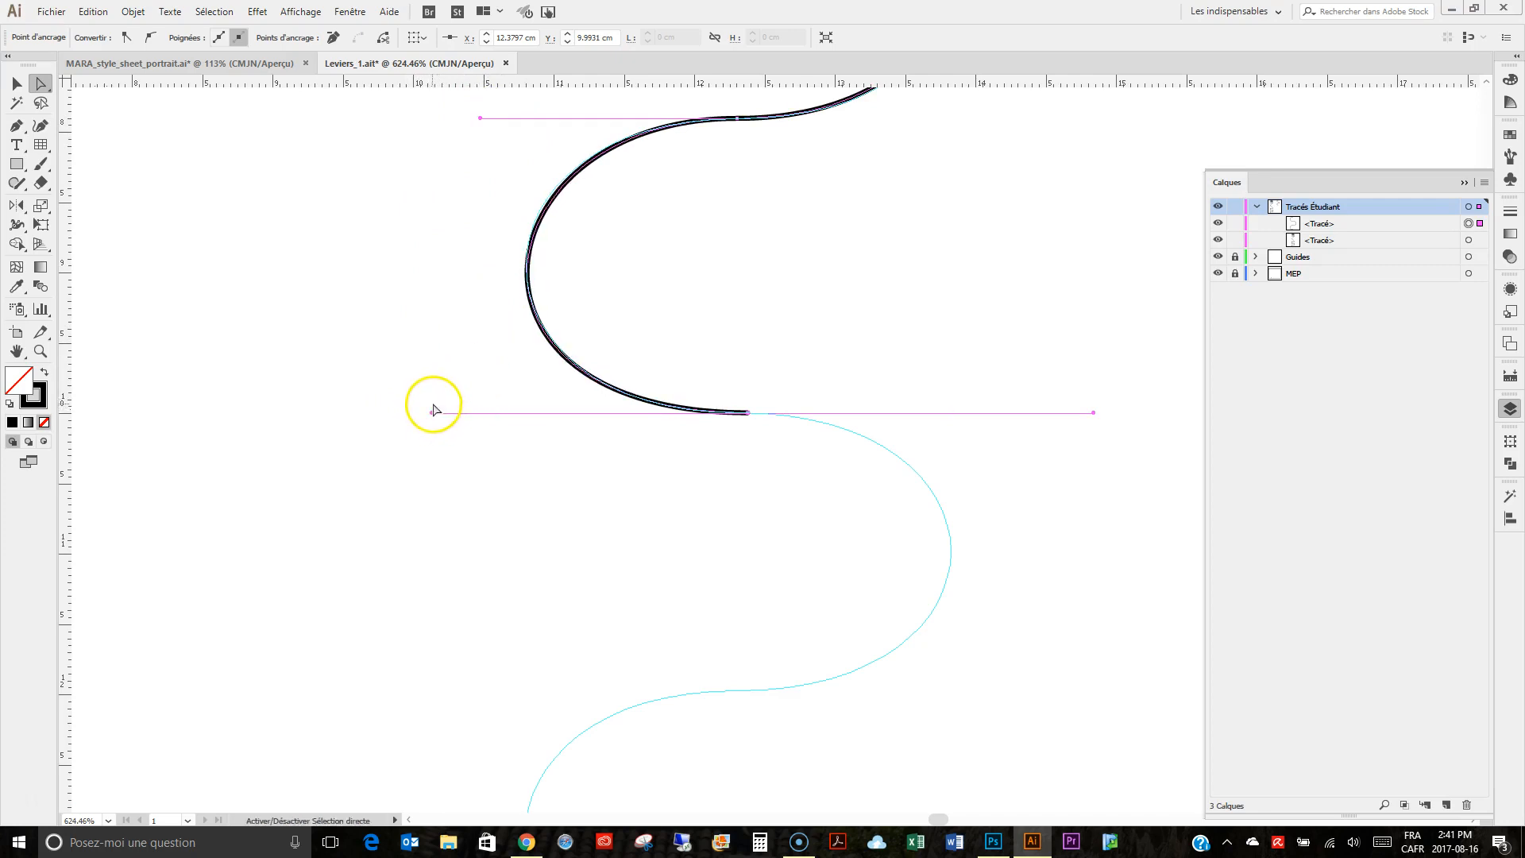
left_click_drag(479, 120, 473, 118)
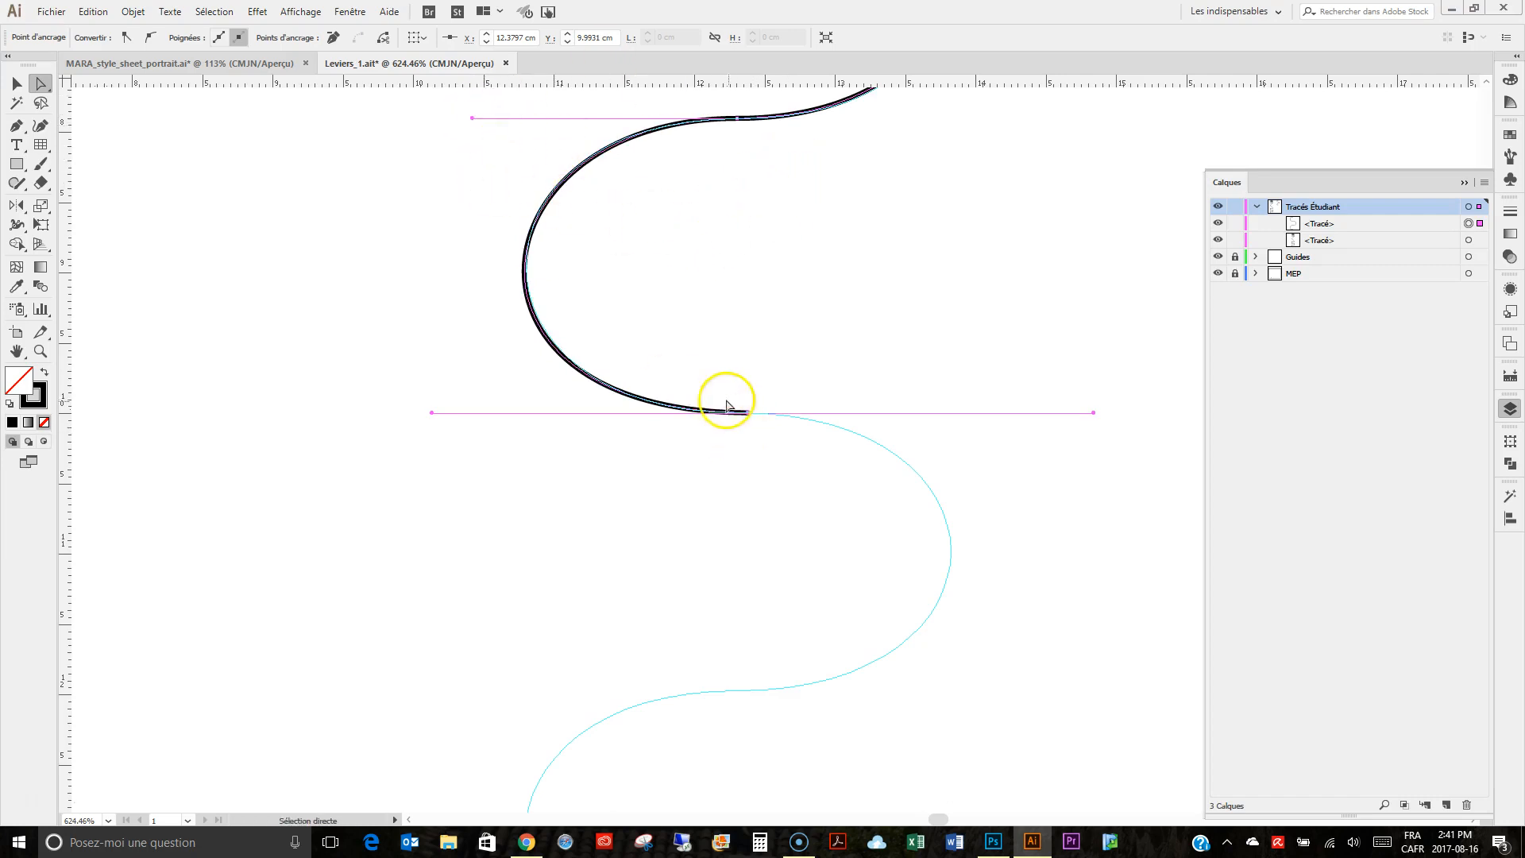
Step: Resume the path from its last anchor with a shorter outgoing handle and add a smooth anchor at the crossing near Y 12 cm
left_click(19, 128)
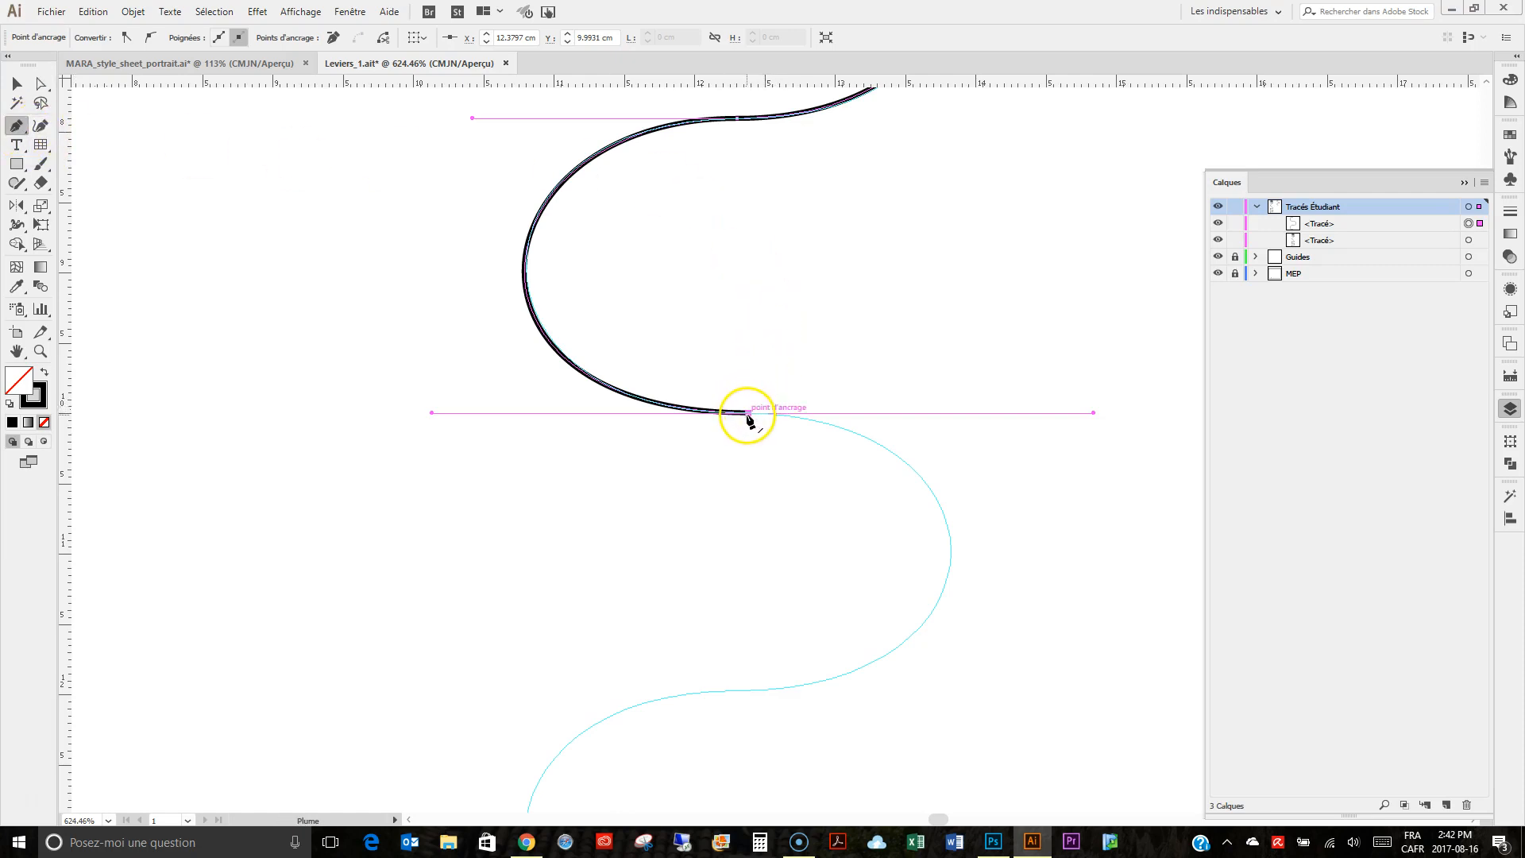
left_click_drag(749, 415, 967, 421)
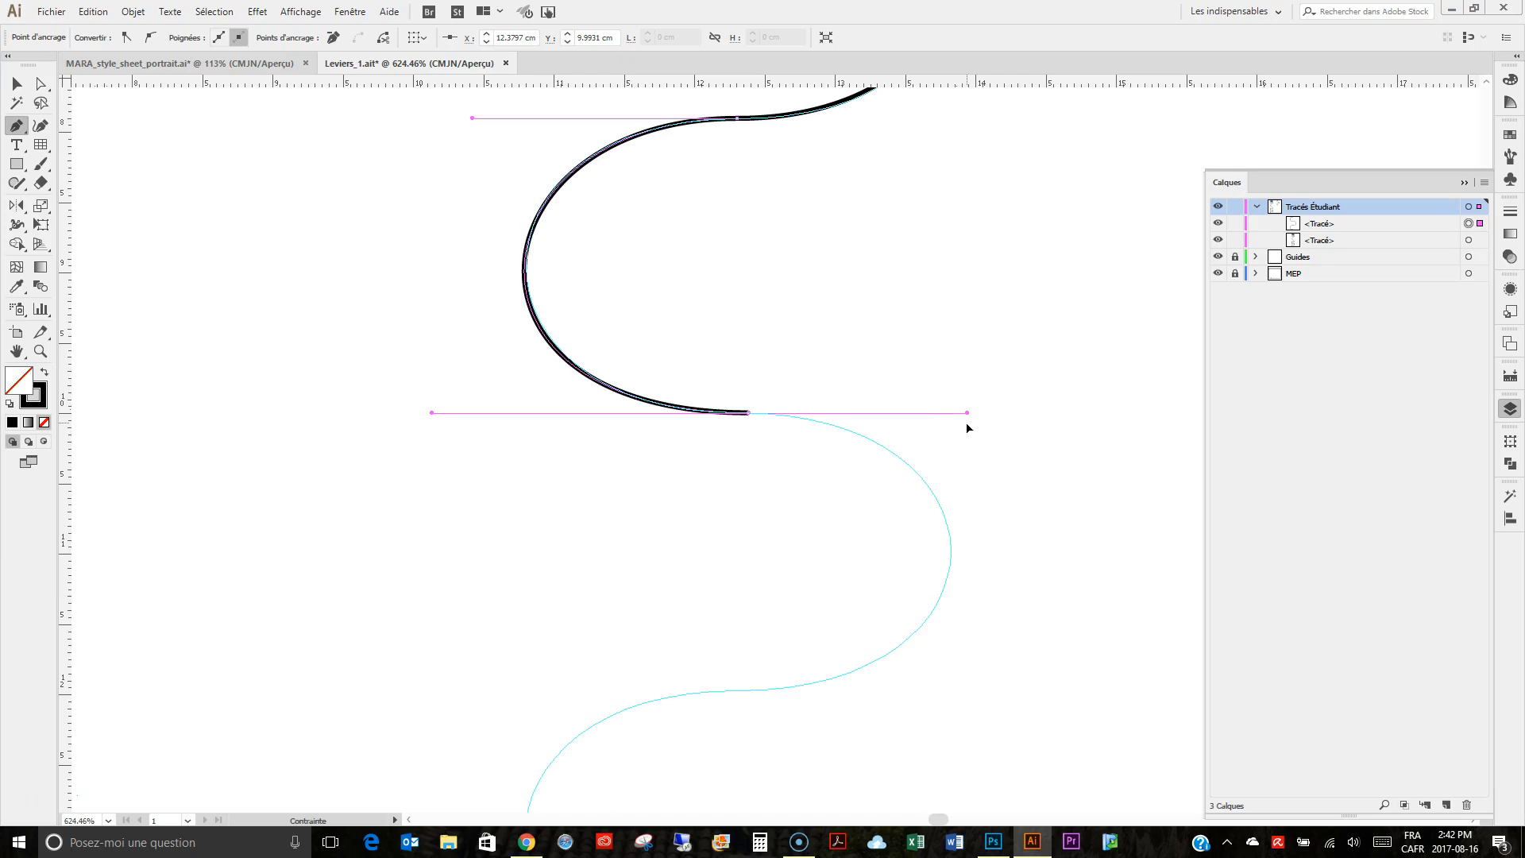
left_click_drag(971, 428, 971, 427)
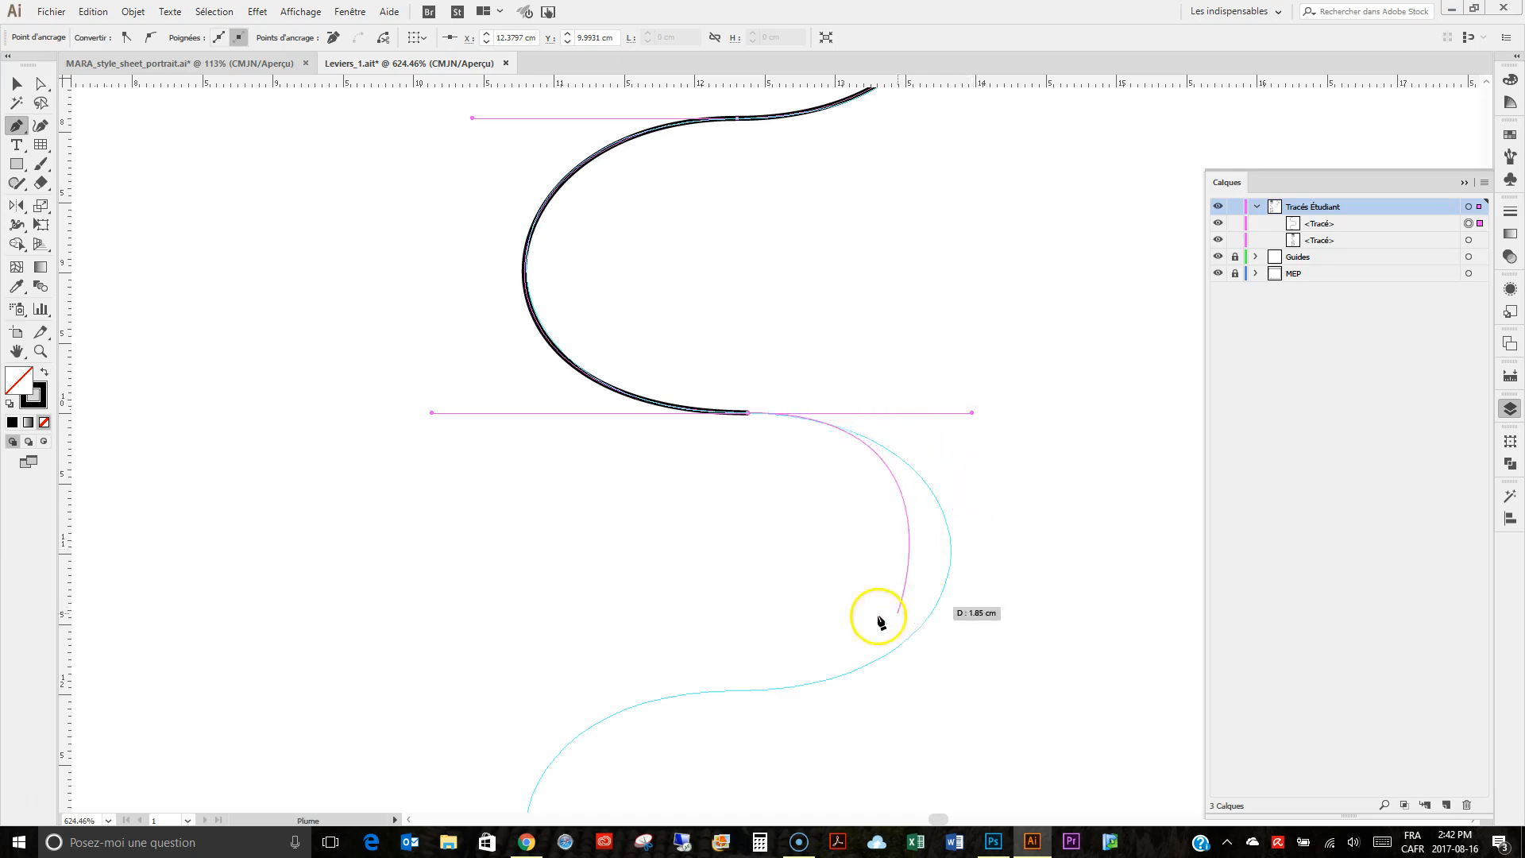
left_click_drag(759, 692, 451, 692)
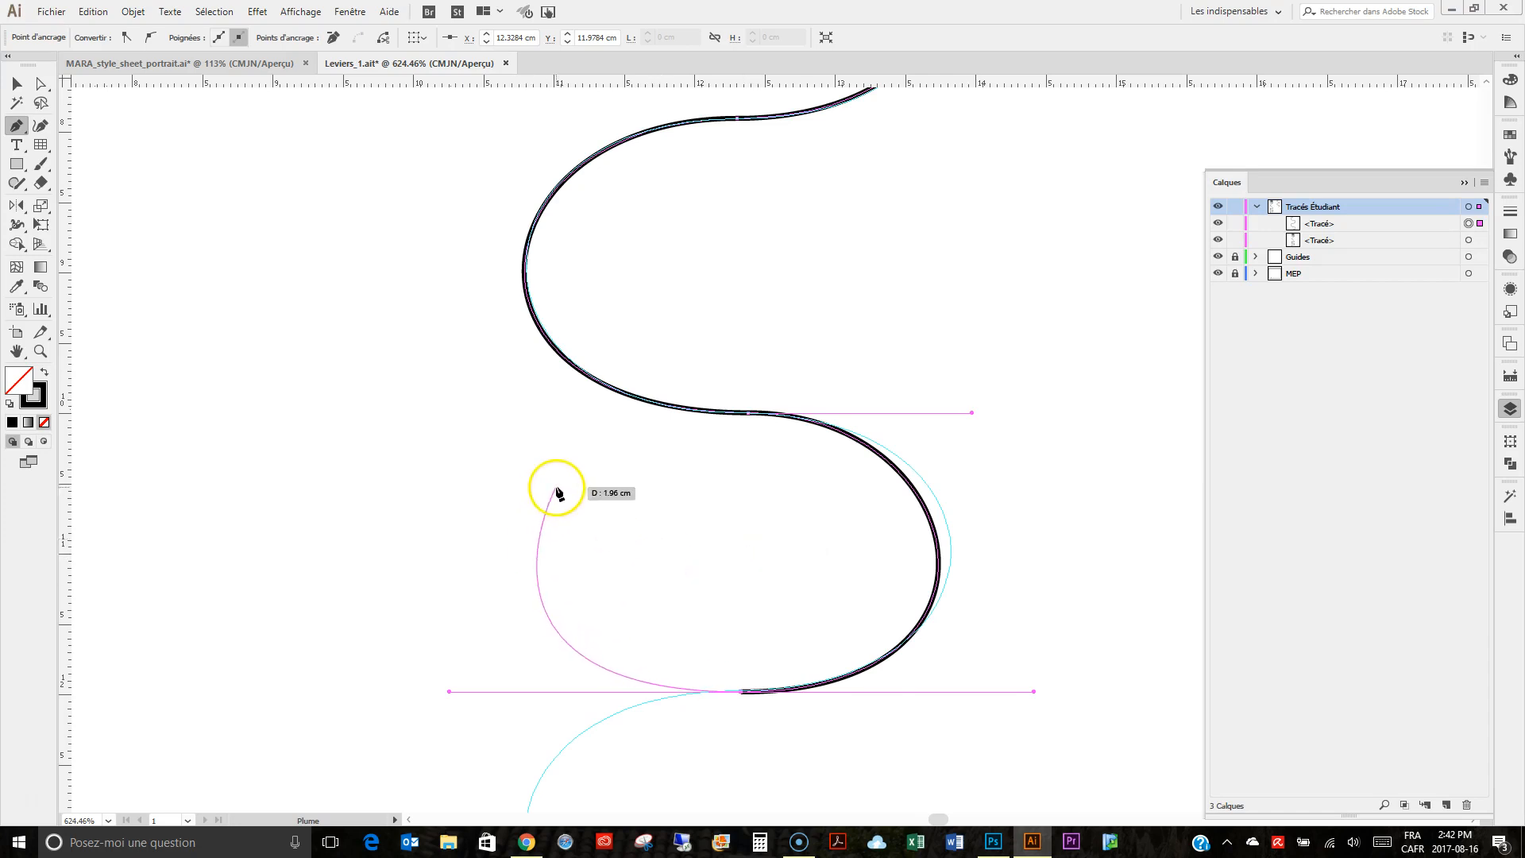
Step: Extend the path with smooth anchors at the centre crossings near Y 14 cm and Y 16 cm, pulling out long handles
scroll(559, 492, "down", 6)
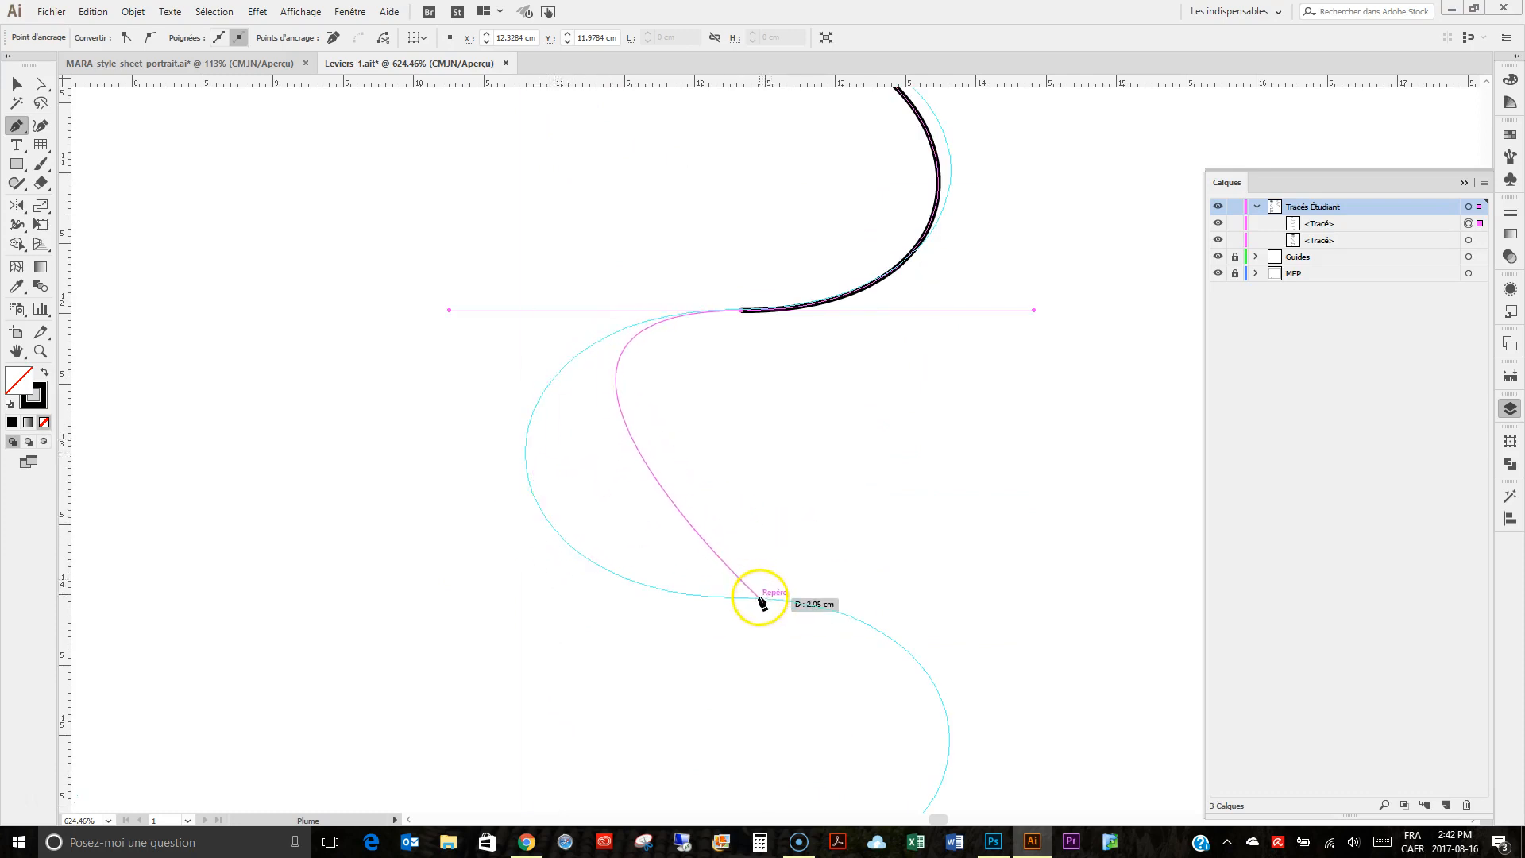
mouse_move(758, 601)
left_mouse_down()
mouse_move(992, 589)
mouse_move(1067, 547)
mouse_move(920, 480)
mouse_move(865, 296)
mouse_move(913, 238)
left_mouse_up()
left_click(1036, 568)
left_click_drag(651, 510, 398, 506)
Step: Finish tracing the guide with smooth anchors at the last centre crossing and at its lower end near Y 20.1 cm
left_click_drag(548, 647, 440, 307)
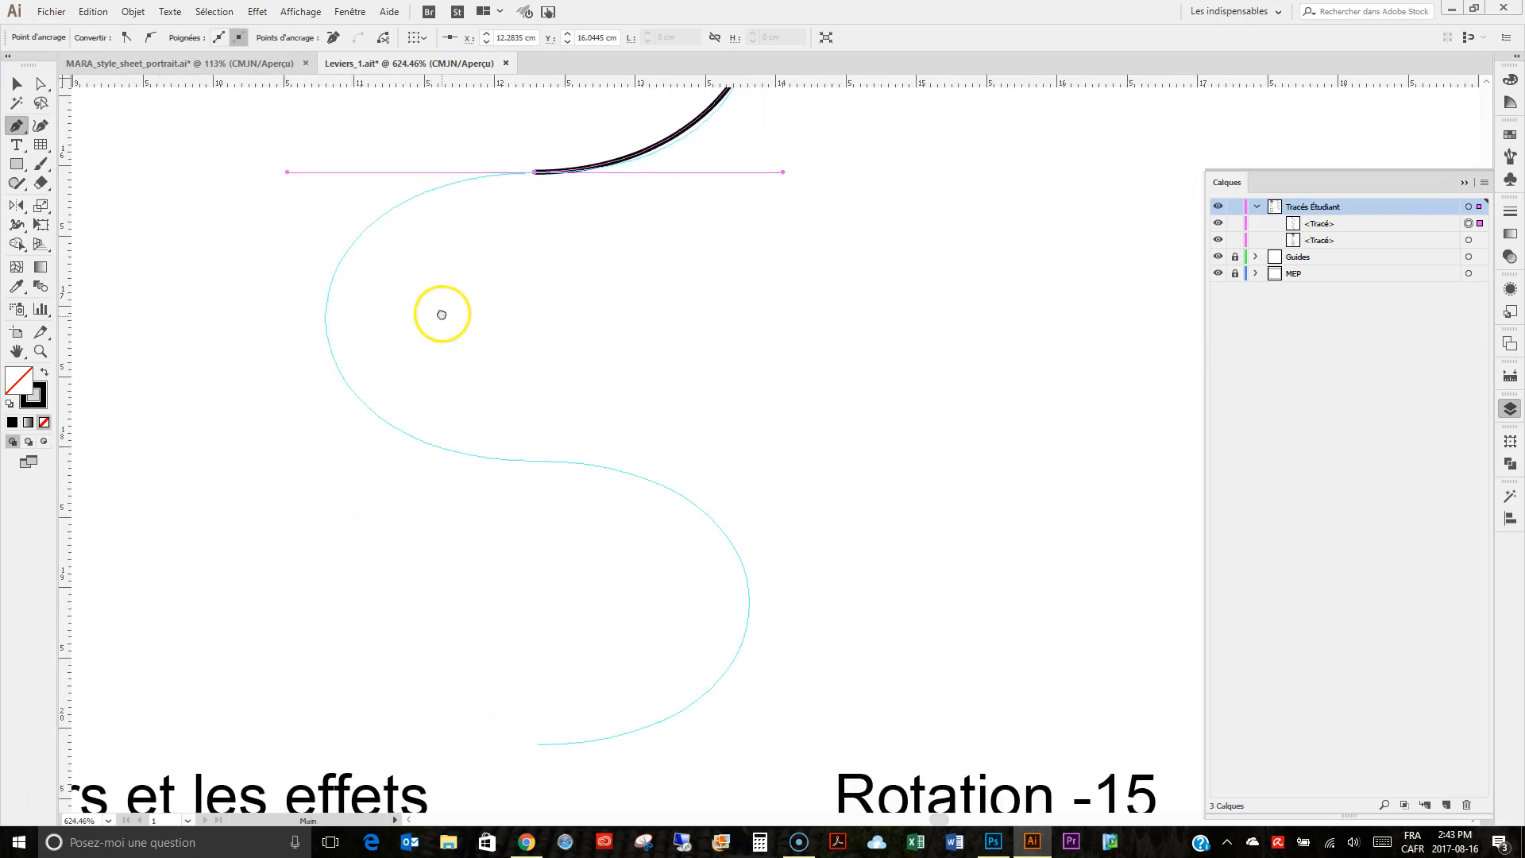
left_click_drag(554, 457, 866, 484)
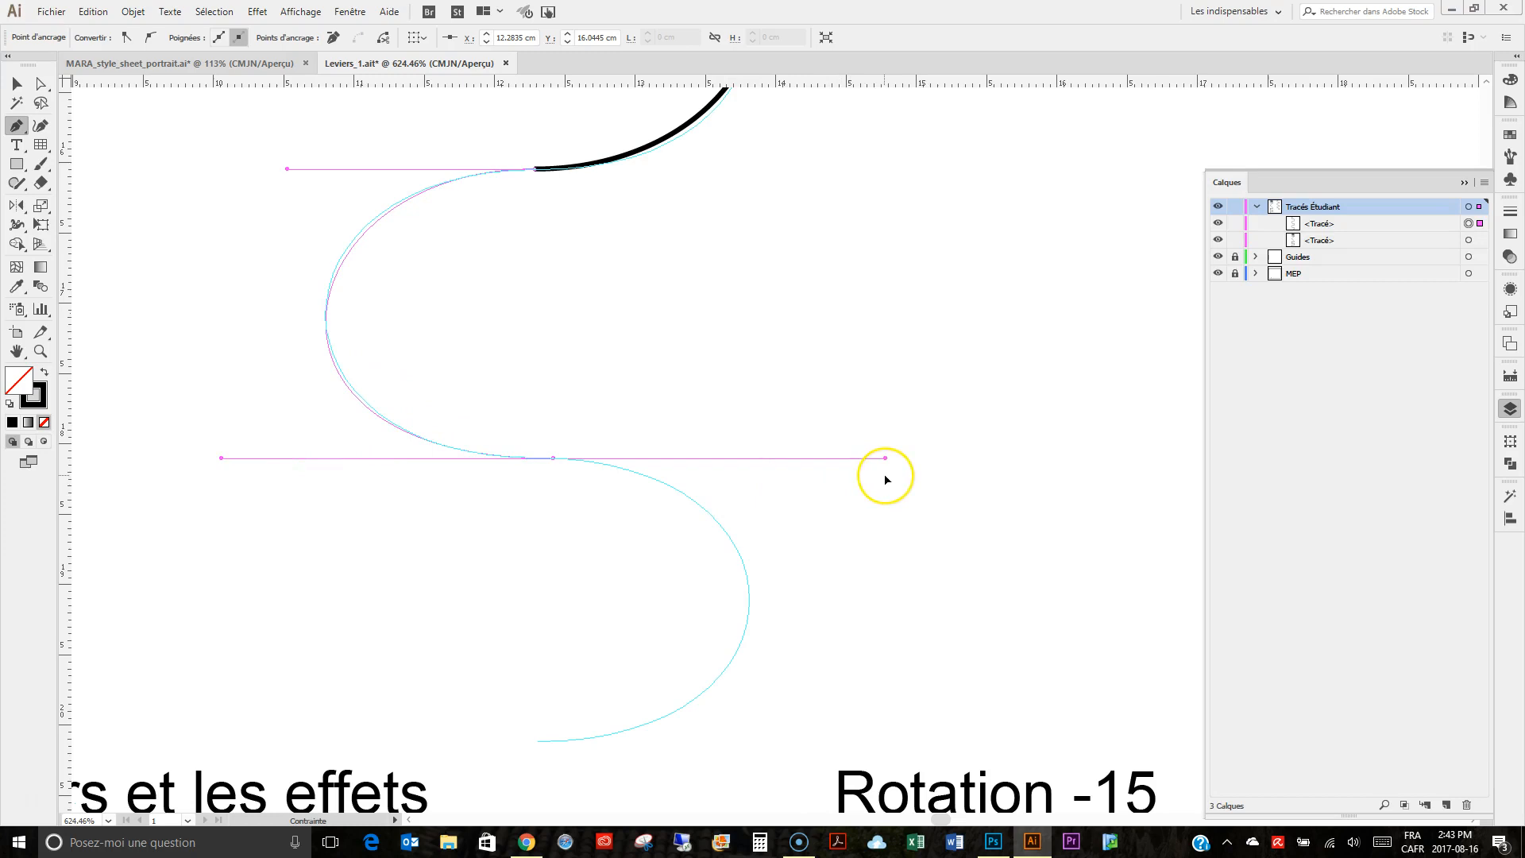
mouse_move(887, 480)
left_mouse_down()
mouse_move(862, 480)
mouse_move(875, 482)
left_mouse_up()
left_click_drag(538, 741, 307, 706)
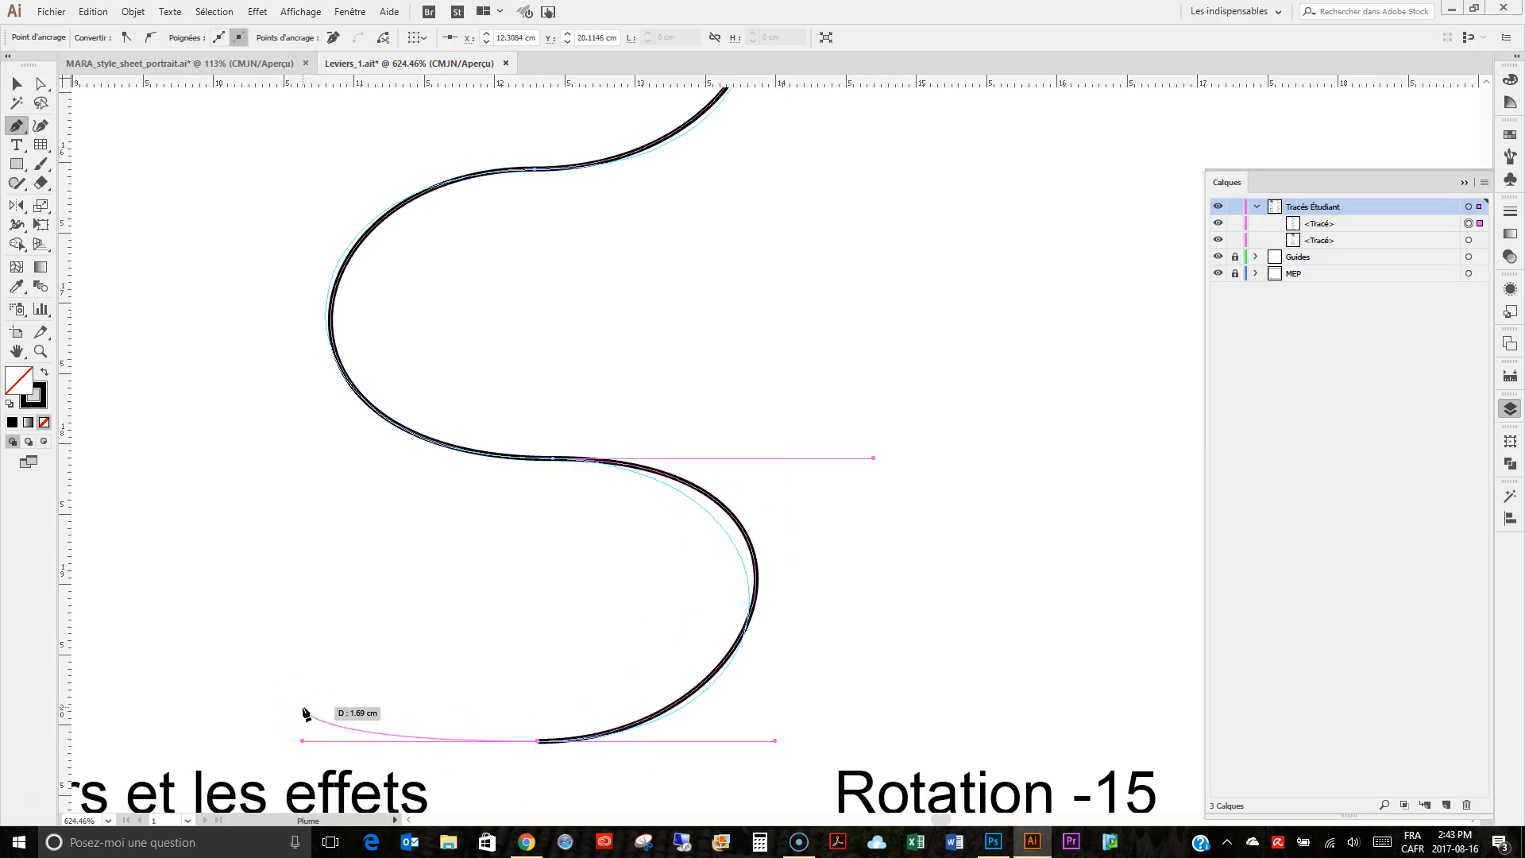
Step: Refit the lowest right bulge to the guide by shortening its upper handle and lengthening its lower one
left_click(36, 89)
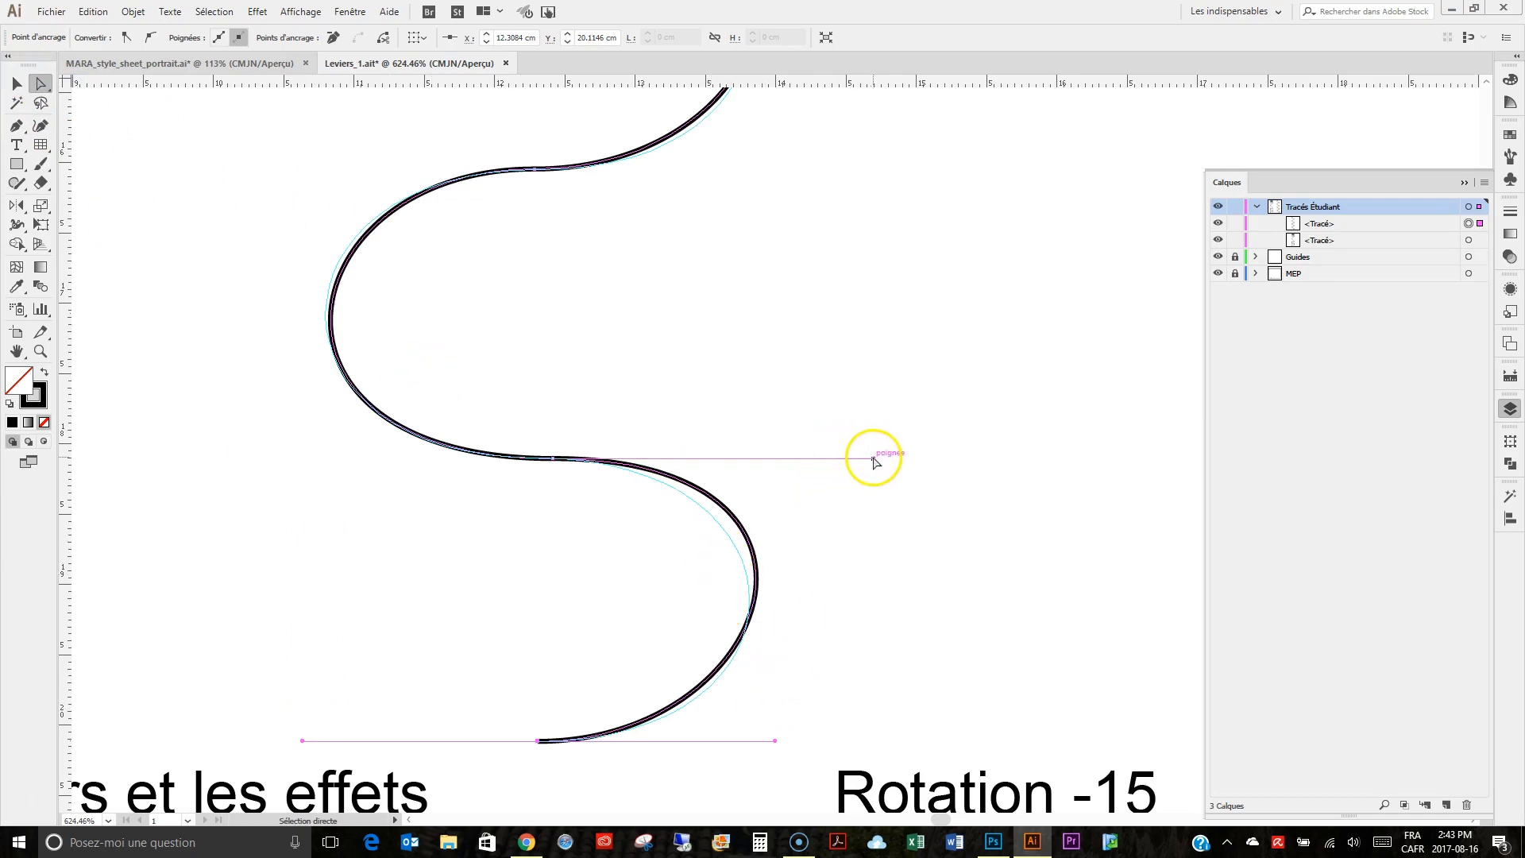
left_click_drag(874, 459, 834, 458)
left_click_drag(774, 741, 805, 741)
left_click_drag(835, 459, 824, 460)
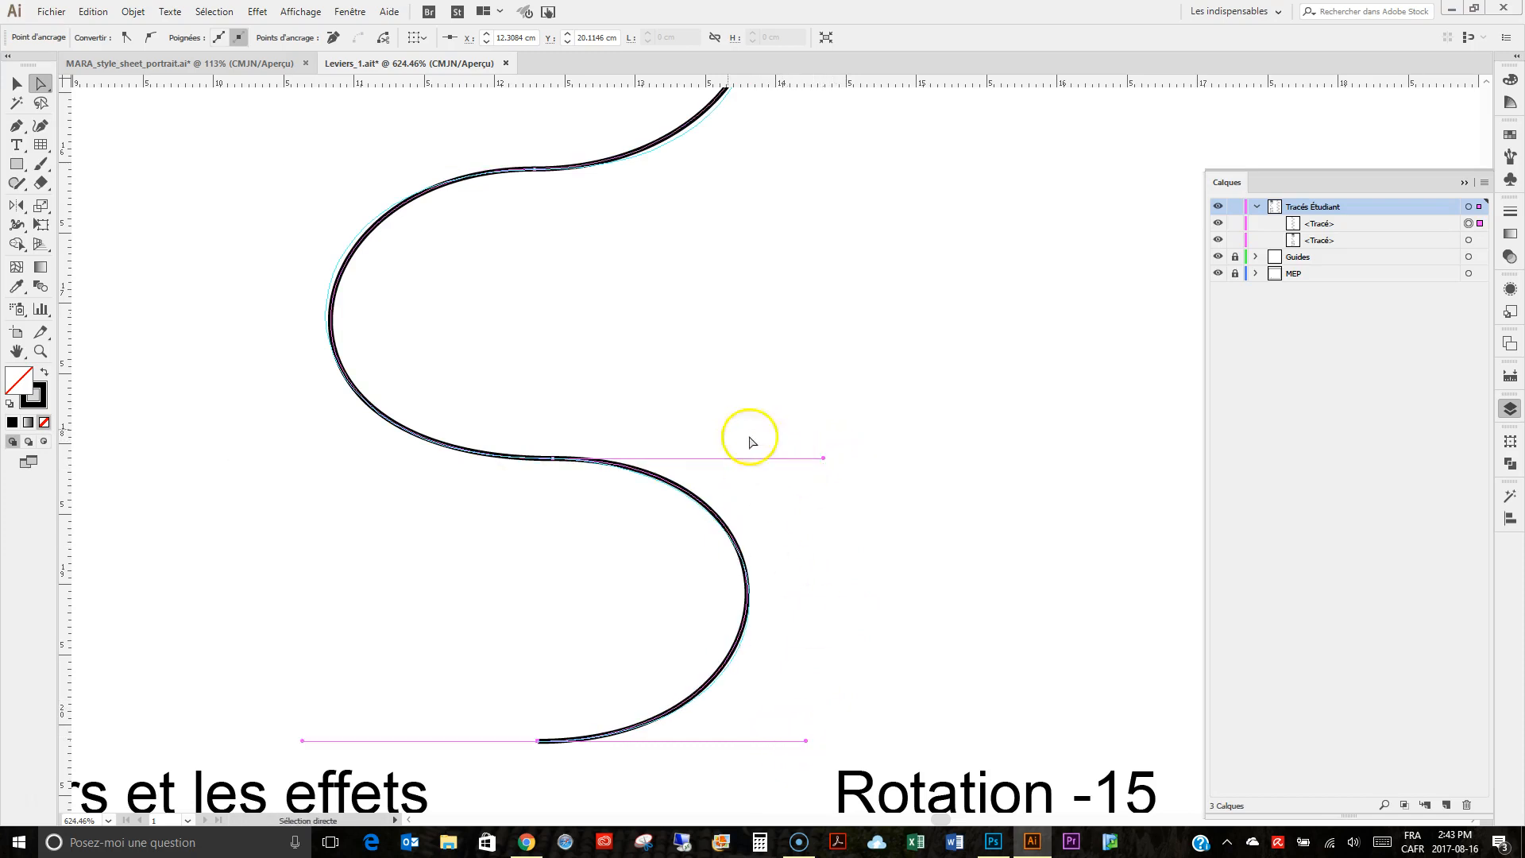
Step: Refit the lowest left bulge to the guide by lengthening its upper handle and shortening its lower one
scroll(514, 342, "up", 1)
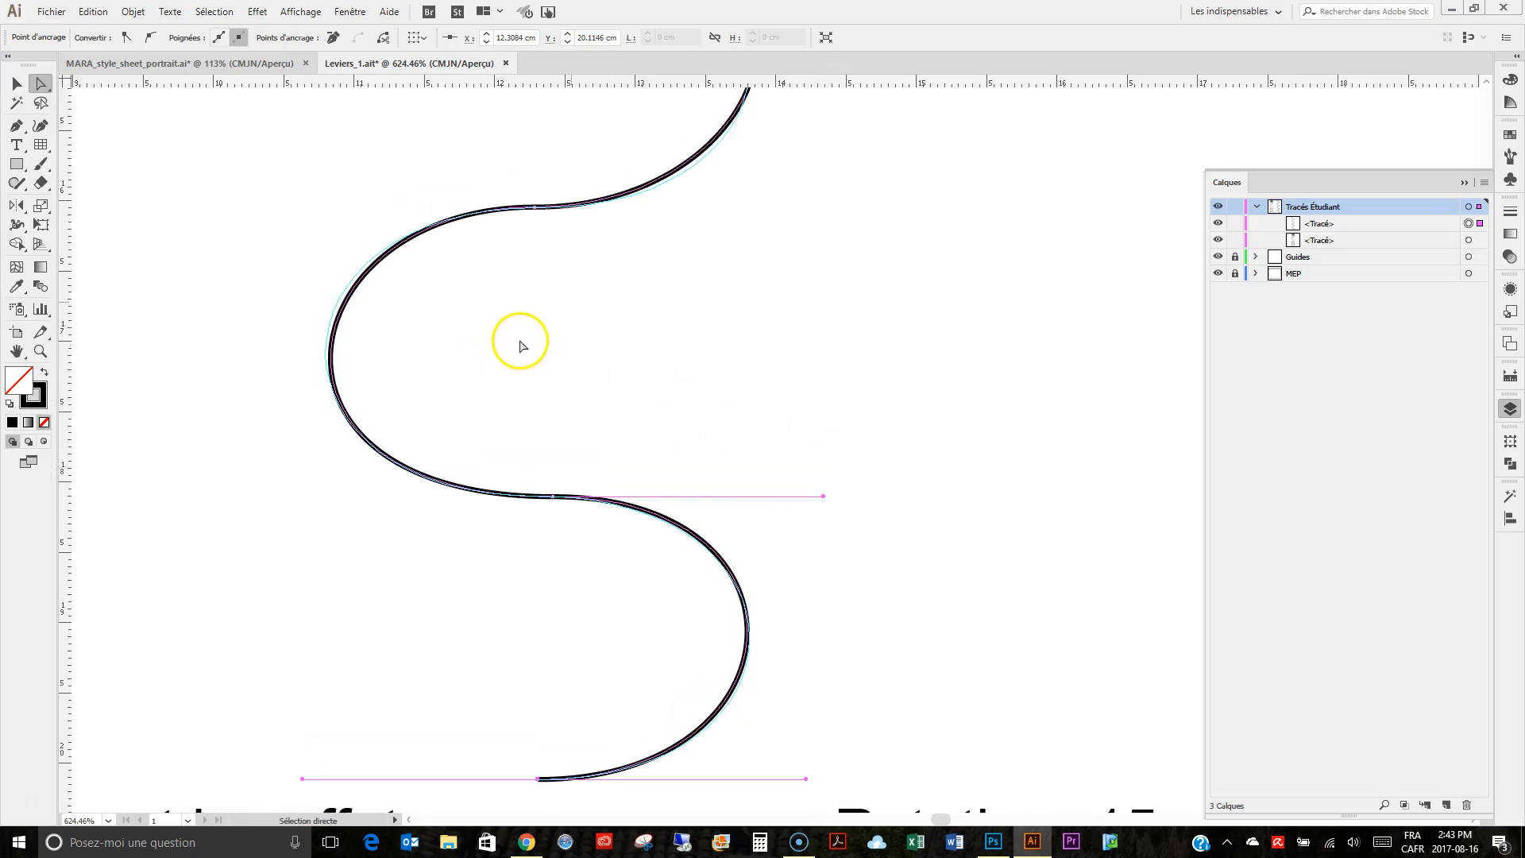
left_click(534, 208)
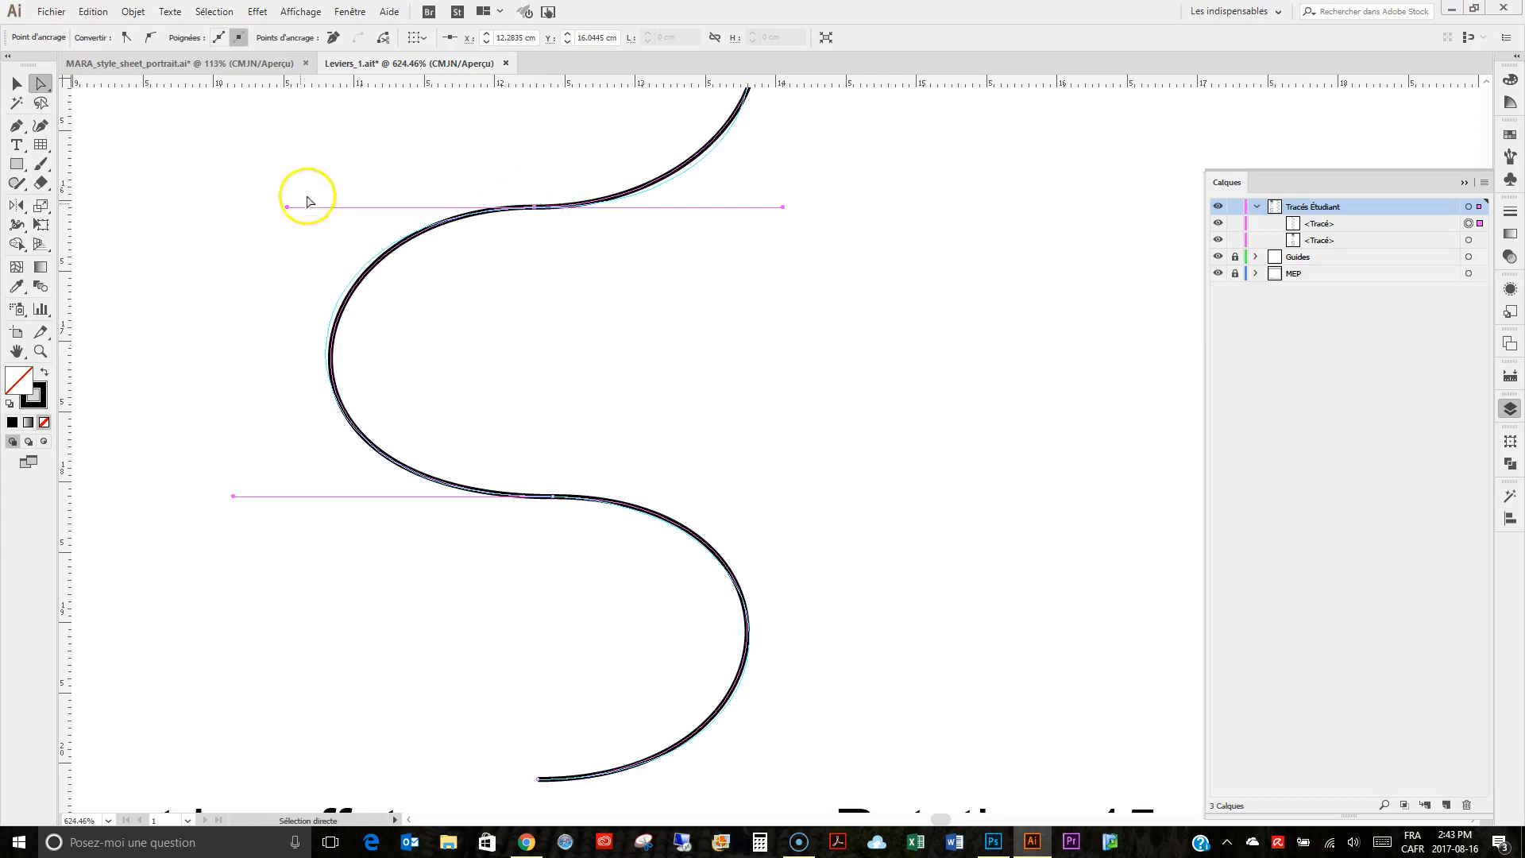
left_click_drag(288, 207, 273, 205)
left_click_drag(235, 499, 246, 497)
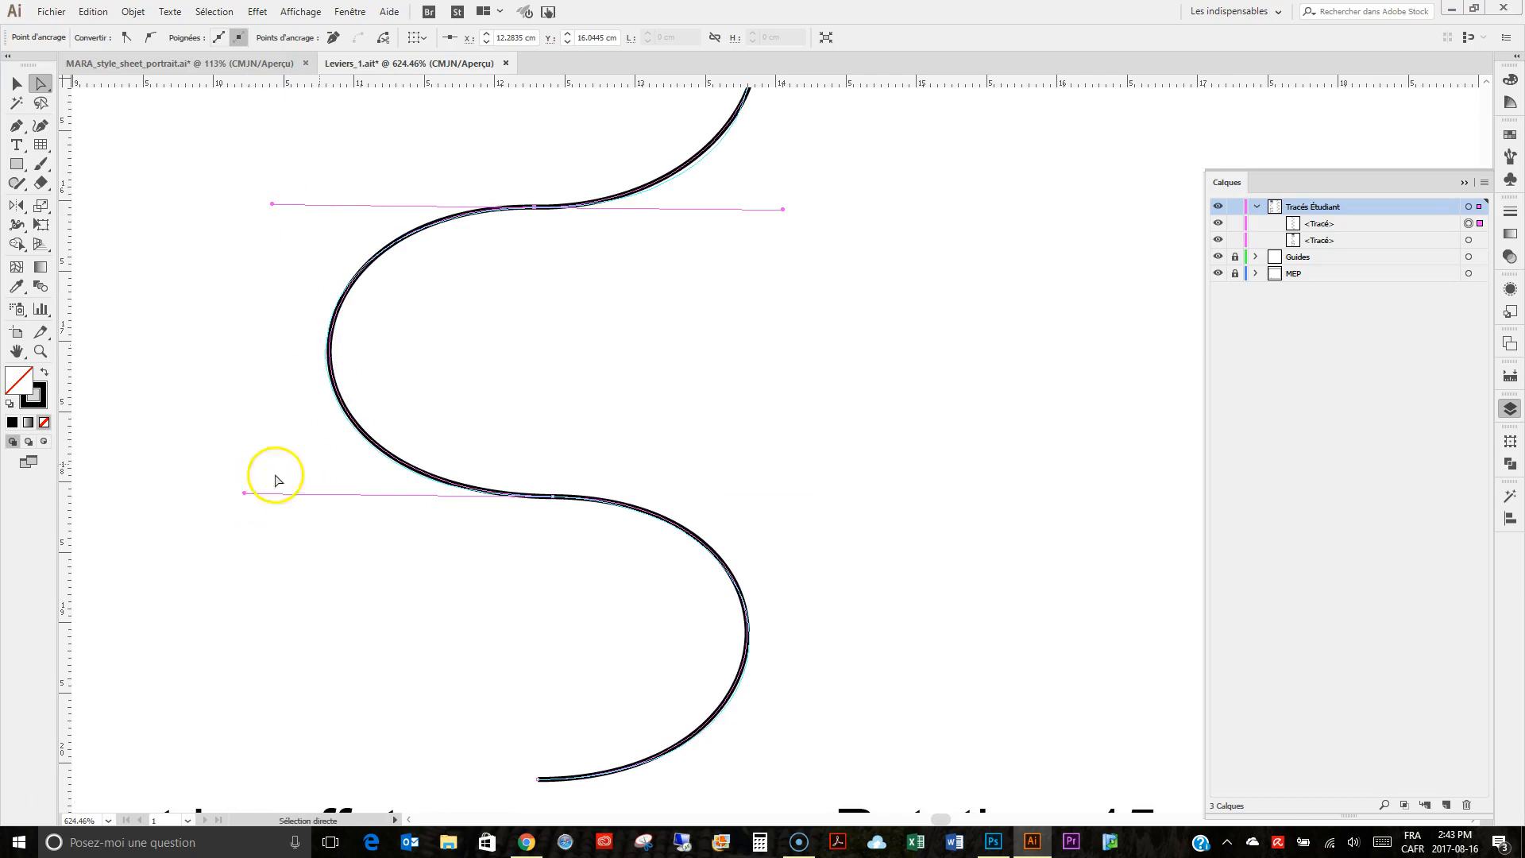
Step: Refit the right bulge between Y 14 and 16 cm by gradually shortening its upper handle and lengthening its lower one
scroll(596, 331, "up", 5)
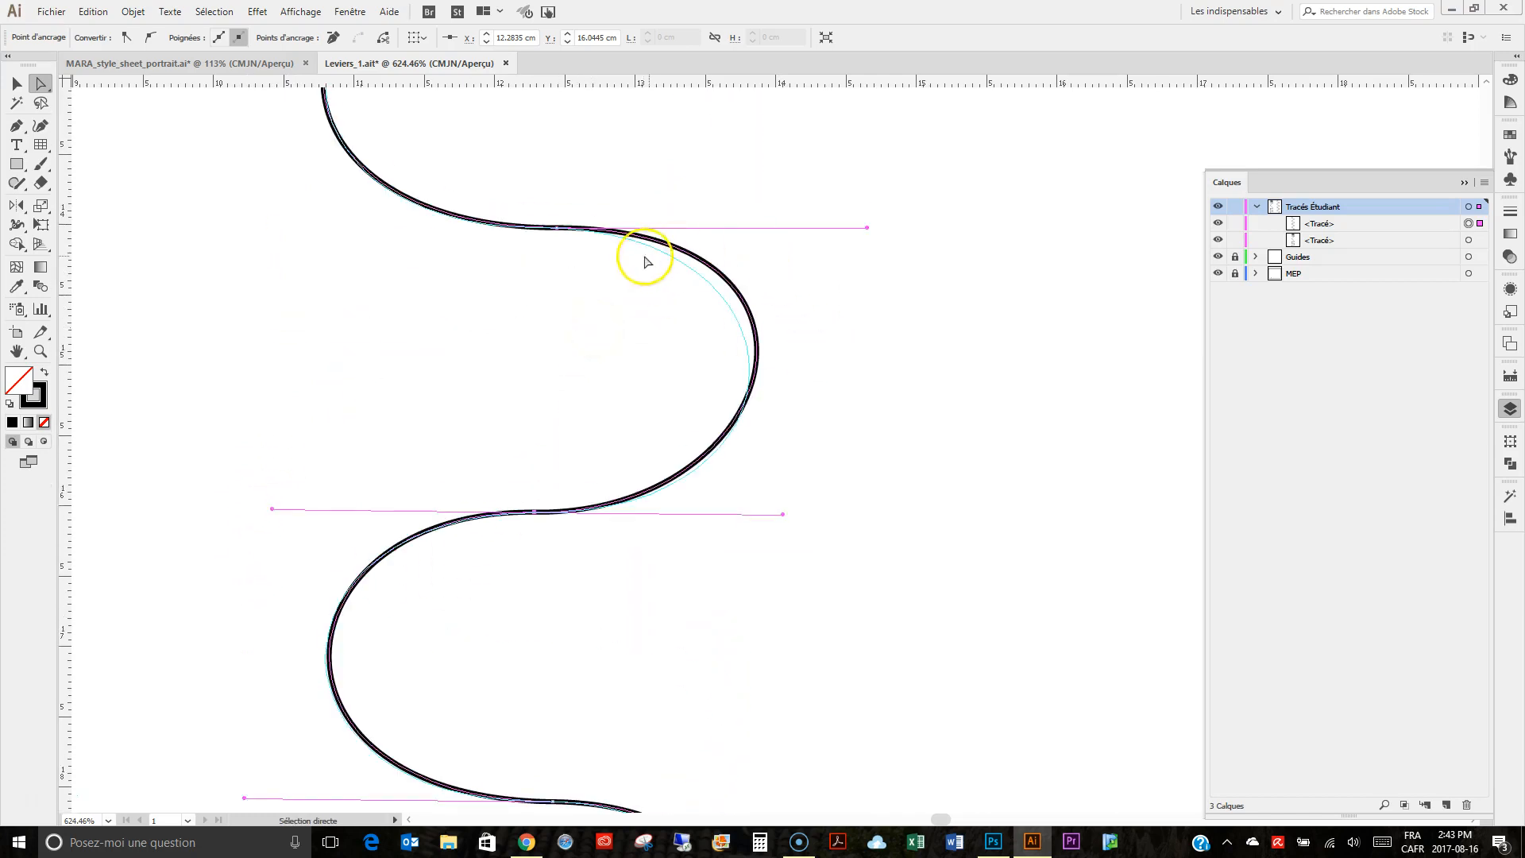
left_click(560, 229)
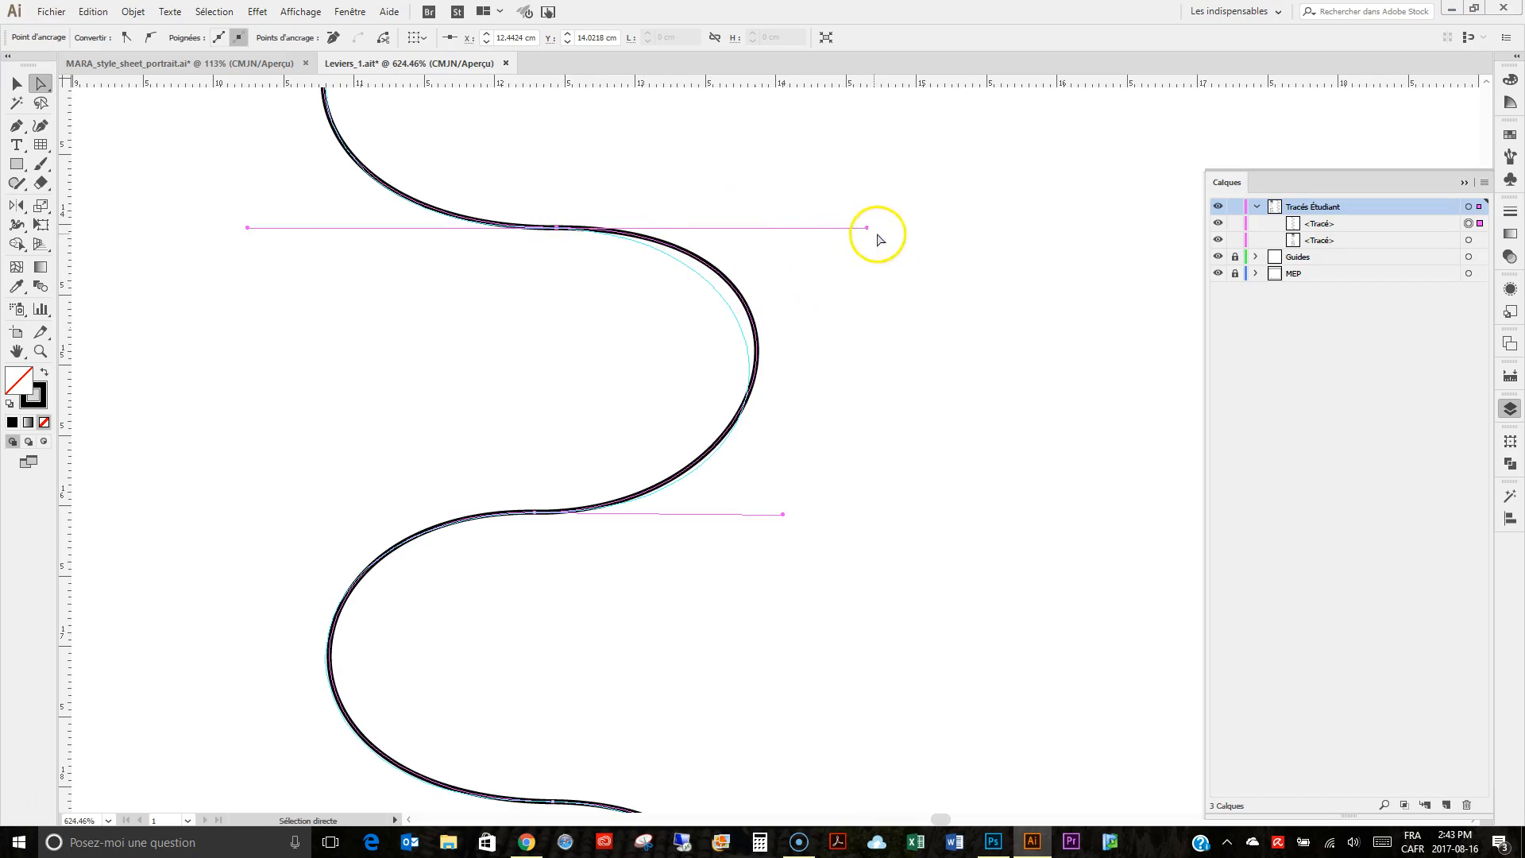
left_click_drag(867, 228, 841, 232)
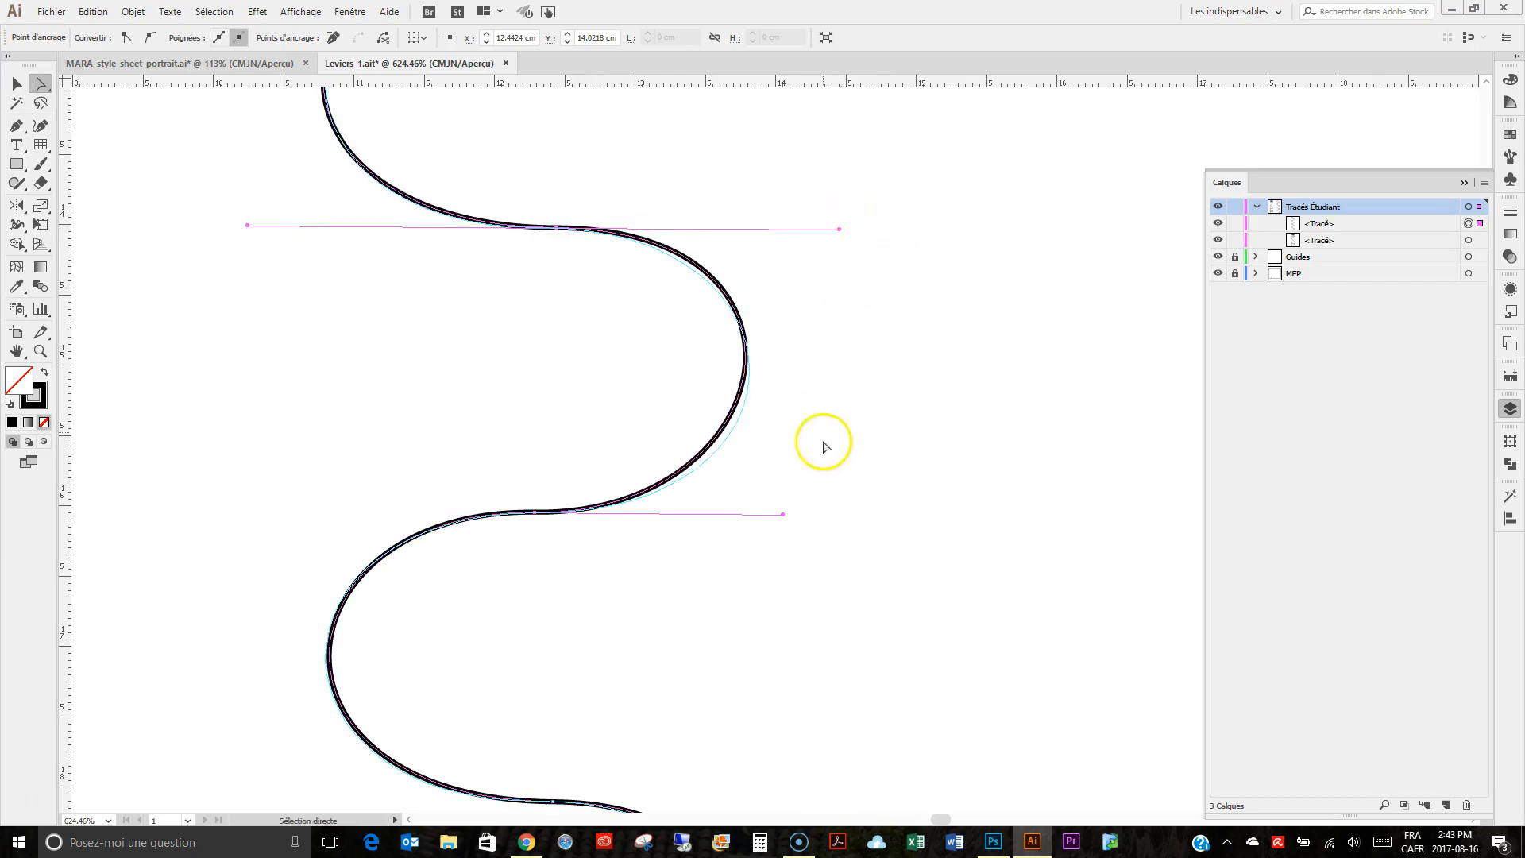
left_click_drag(784, 518, 795, 520)
left_click(839, 229)
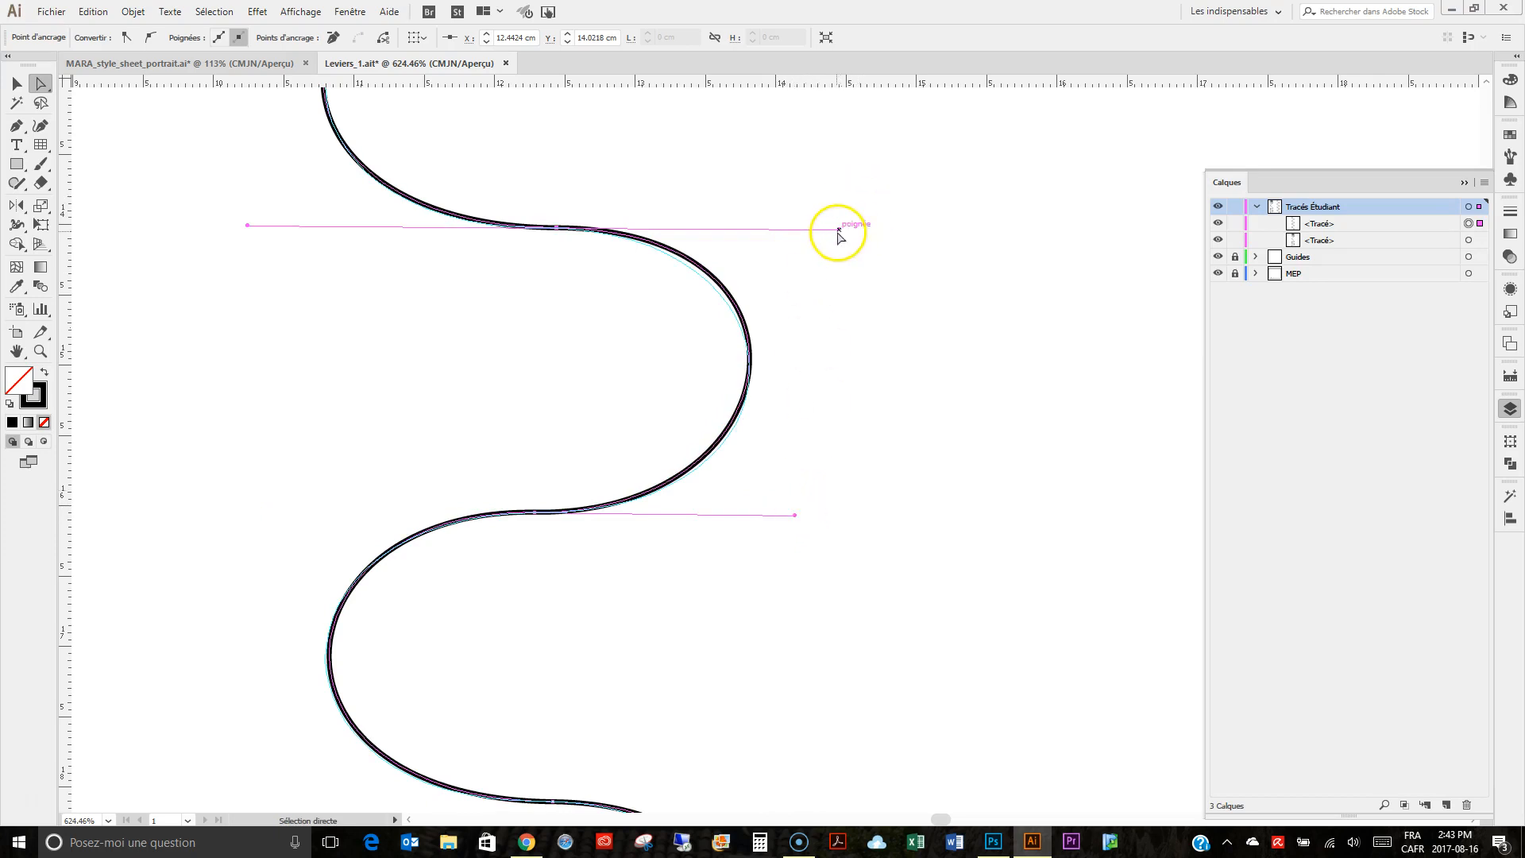
left_click_drag(839, 232, 834, 228)
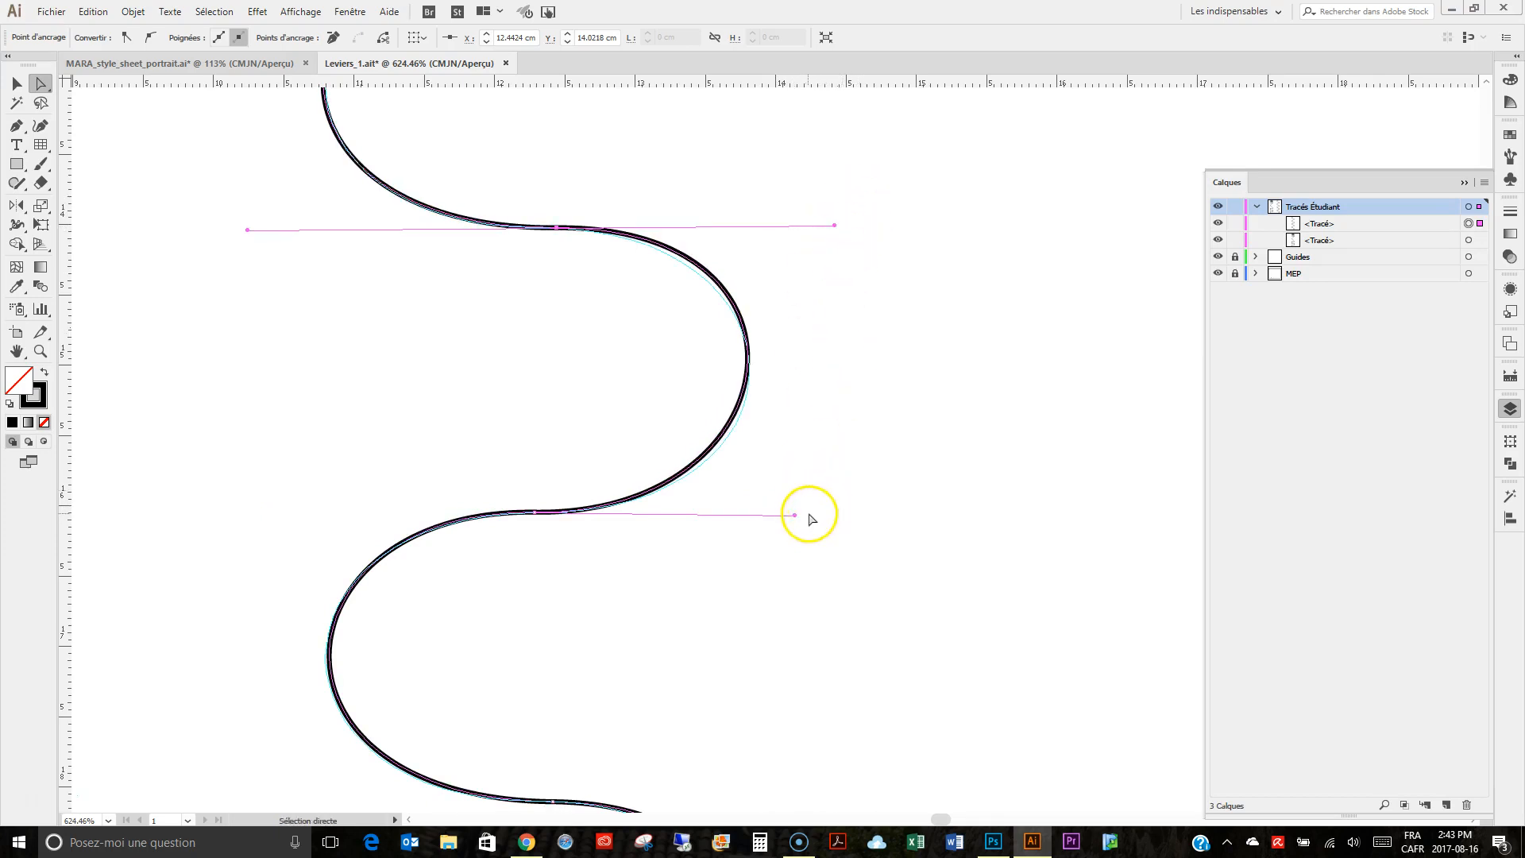
left_click_drag(794, 518, 810, 514)
left_click_drag(835, 229, 821, 225)
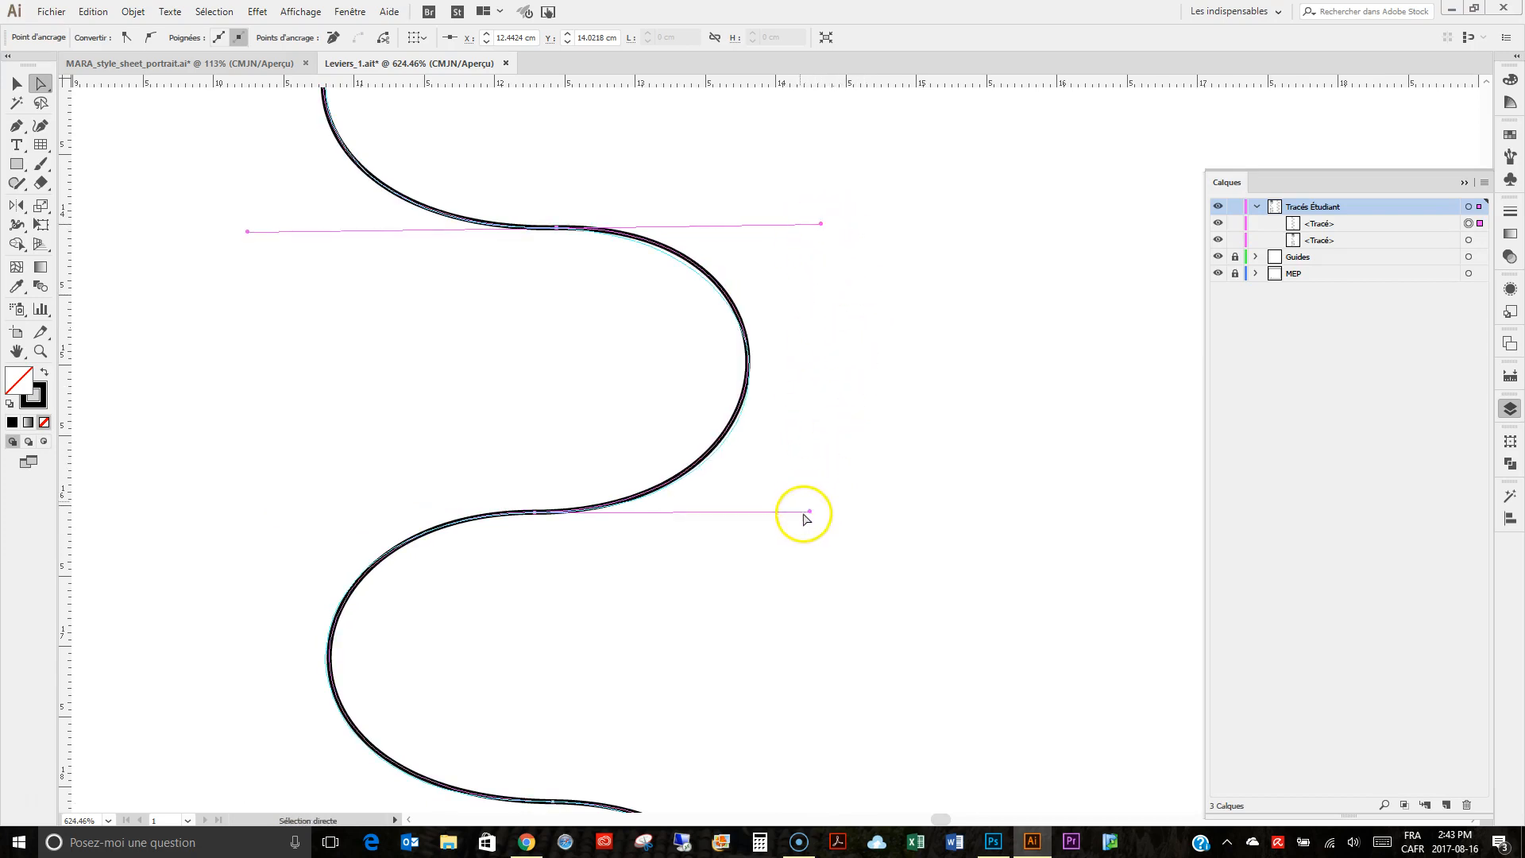
left_click_drag(811, 516, 818, 511)
Step: Lengthen the outgoing handle of the anchor near Y 10 cm so the right bulge below it follows the guide
scroll(803, 296, "up", 5)
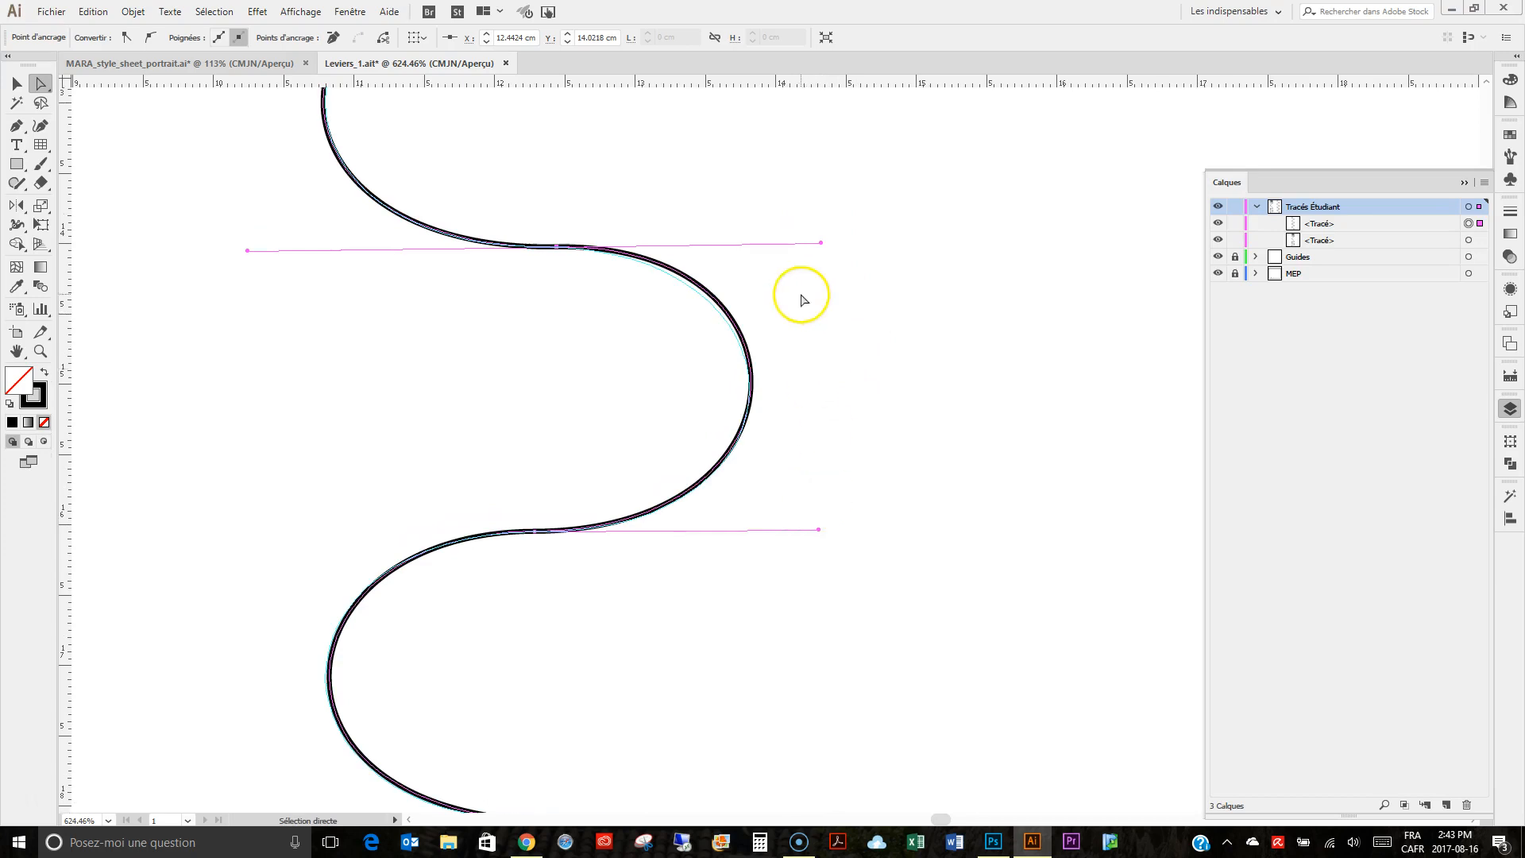
scroll(802, 300, "up", 3)
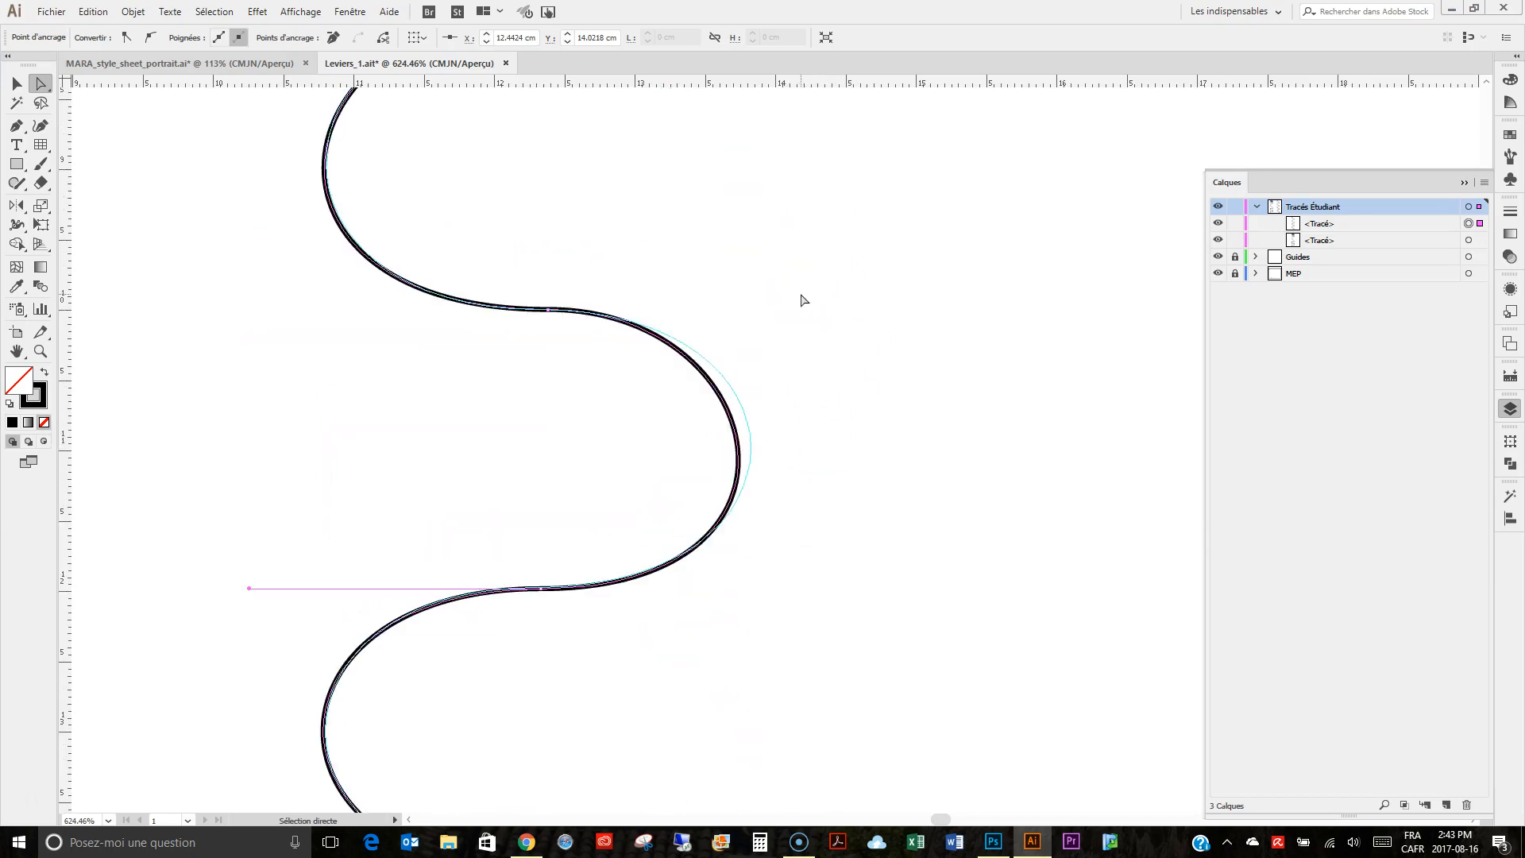
left_click(546, 310)
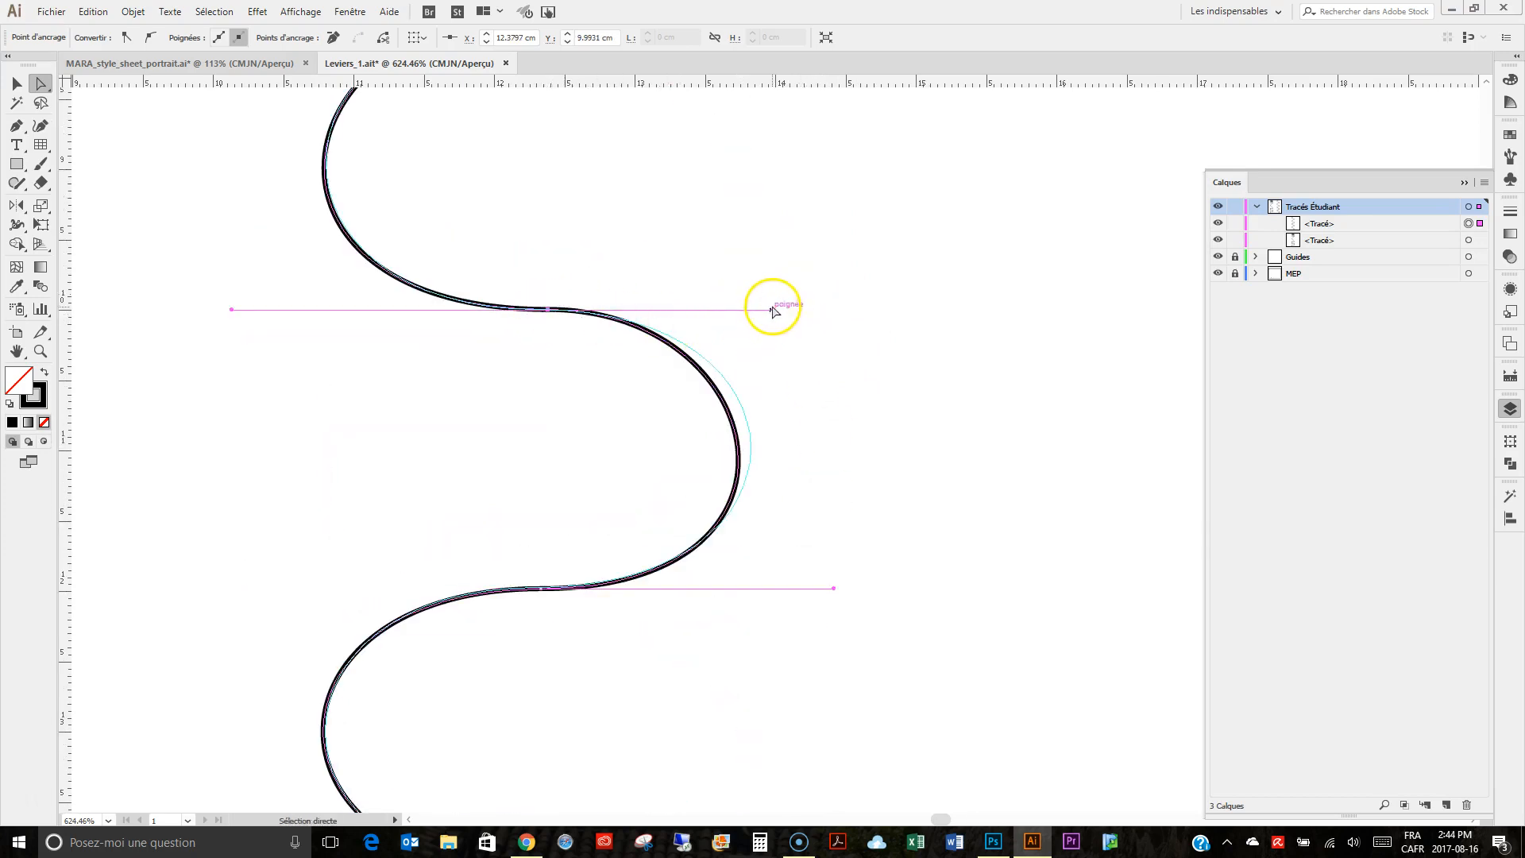
left_click(807, 302)
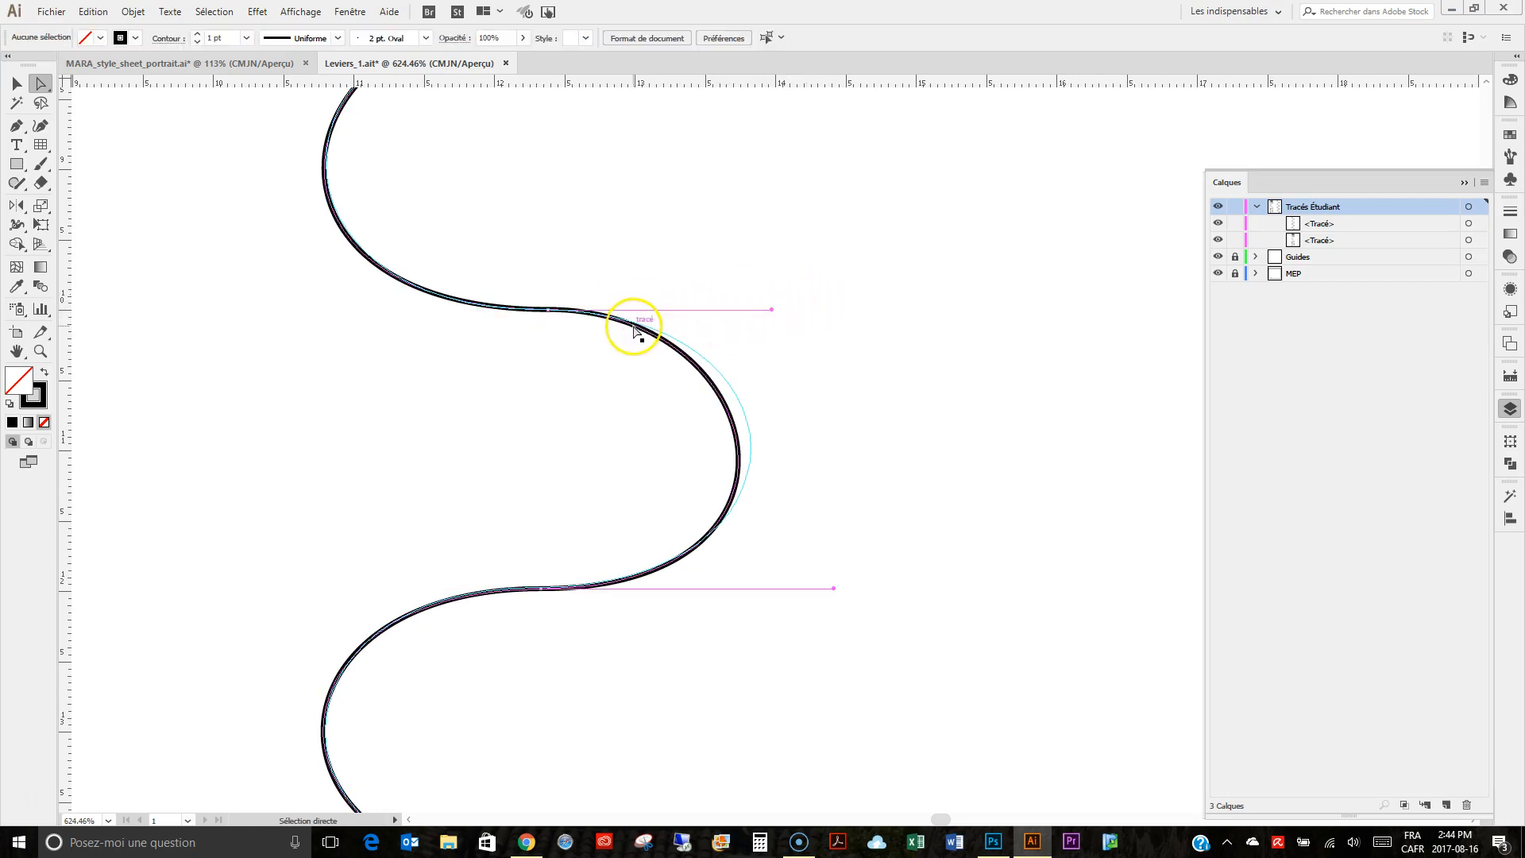
left_click(549, 309)
left_click_drag(771, 309, 803, 303)
scroll(869, 296, "up", 7)
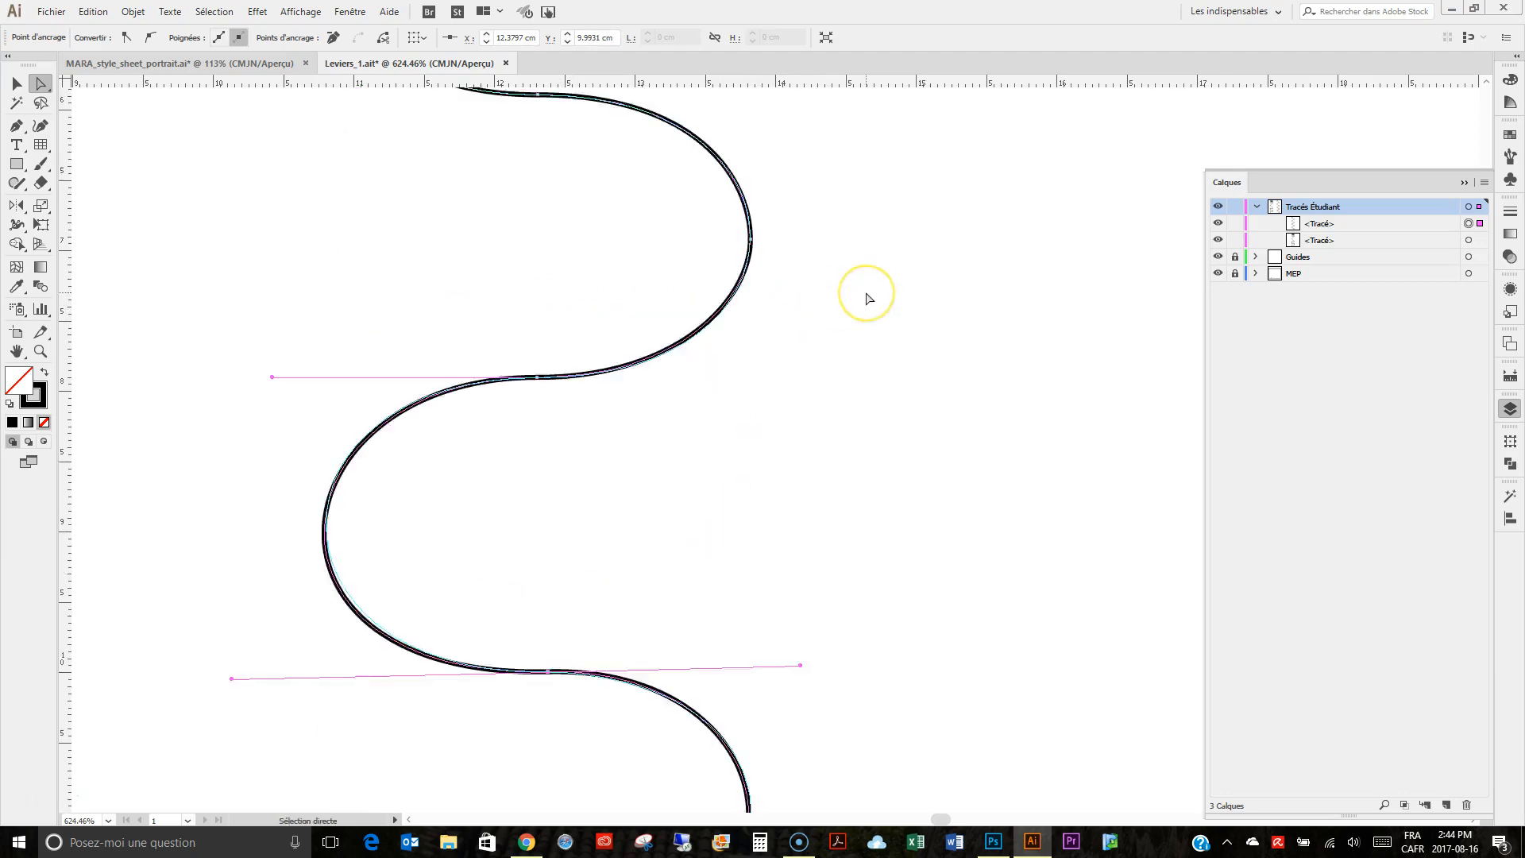
scroll(867, 299, "down", 5)
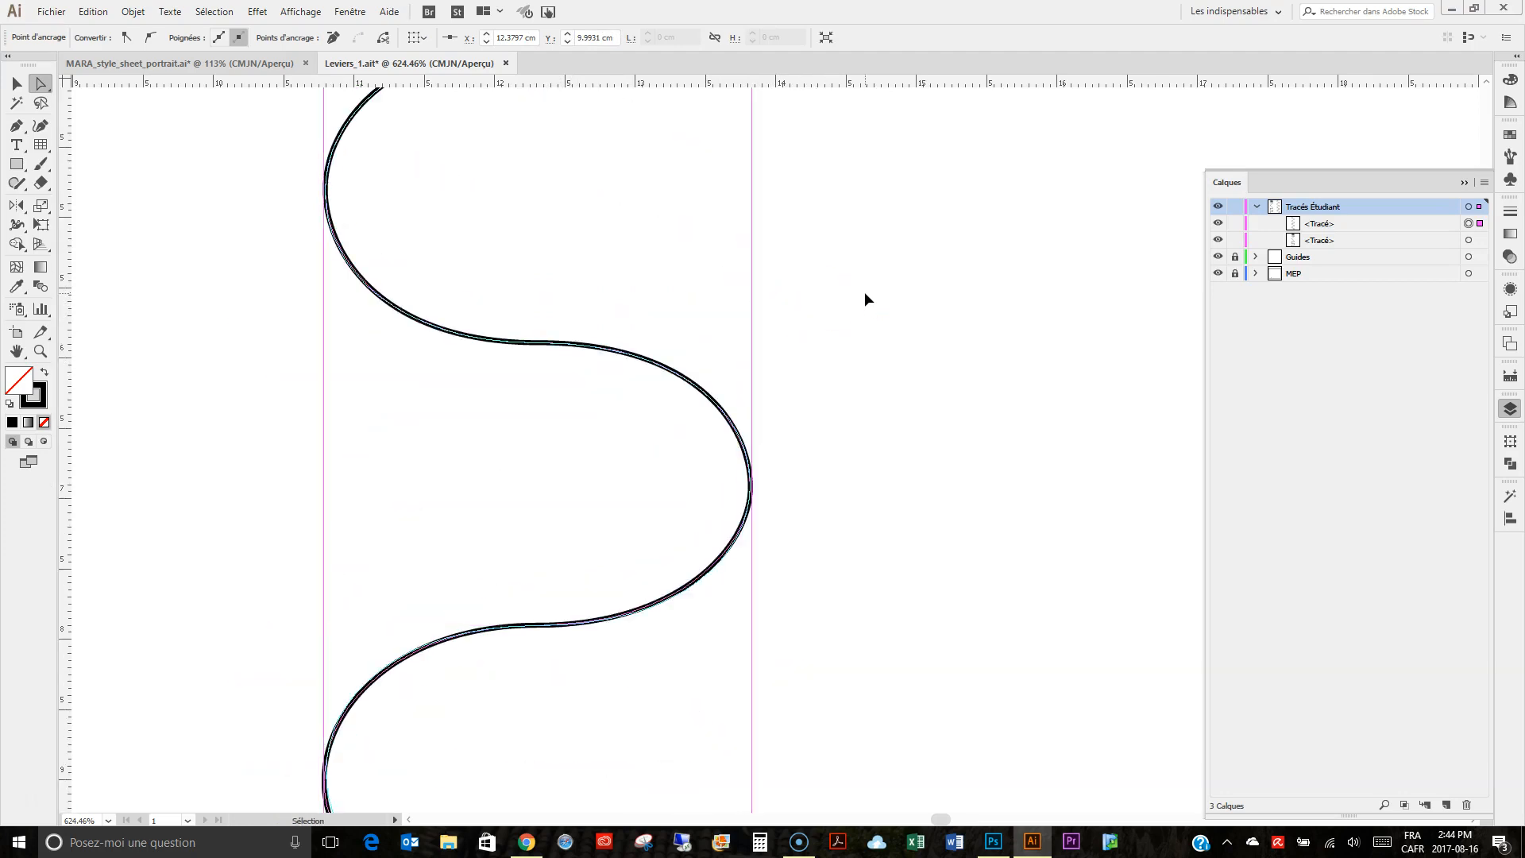